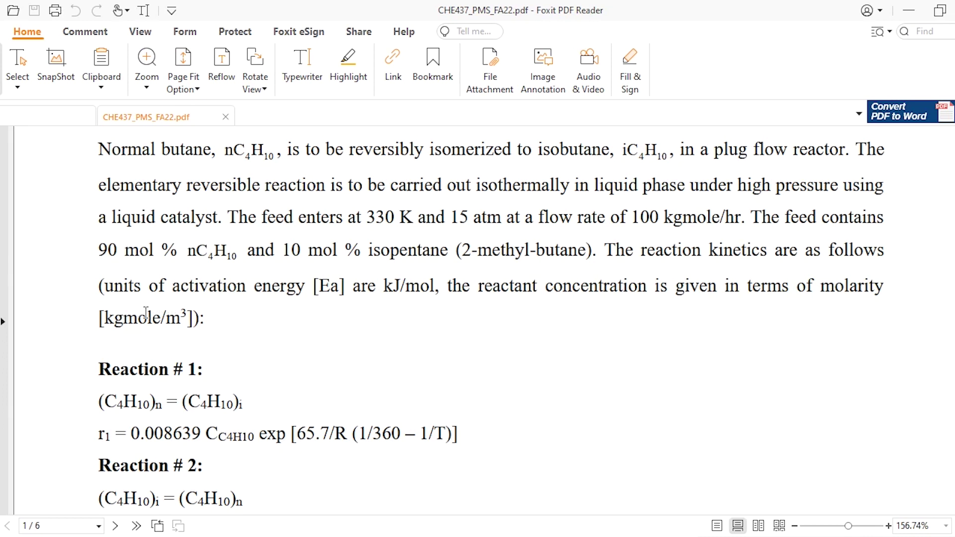
# Read the n-butane isomerization problem statement, including both reactions and their rate expressions.
pyautogui.scroll(-2, 142, 335)
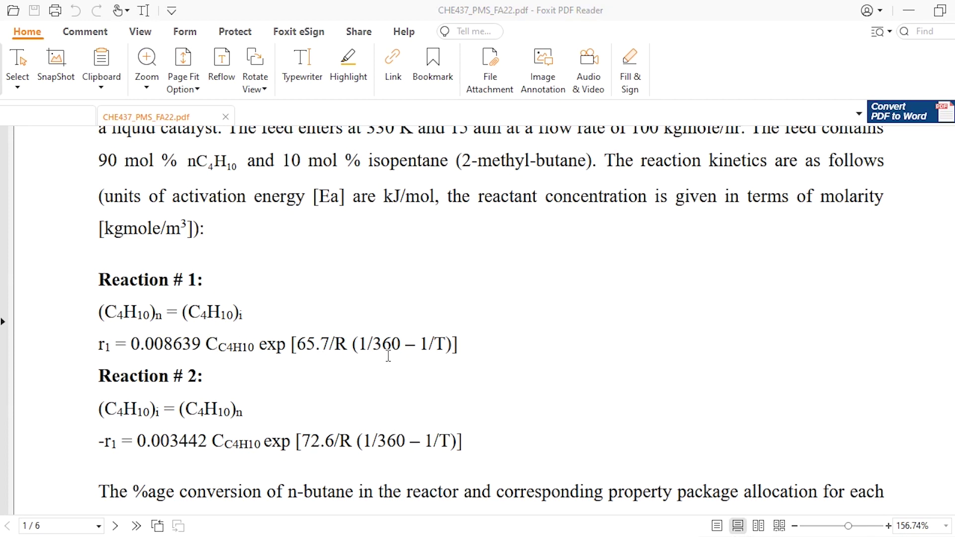
pyautogui.scroll(-1, 388, 356)
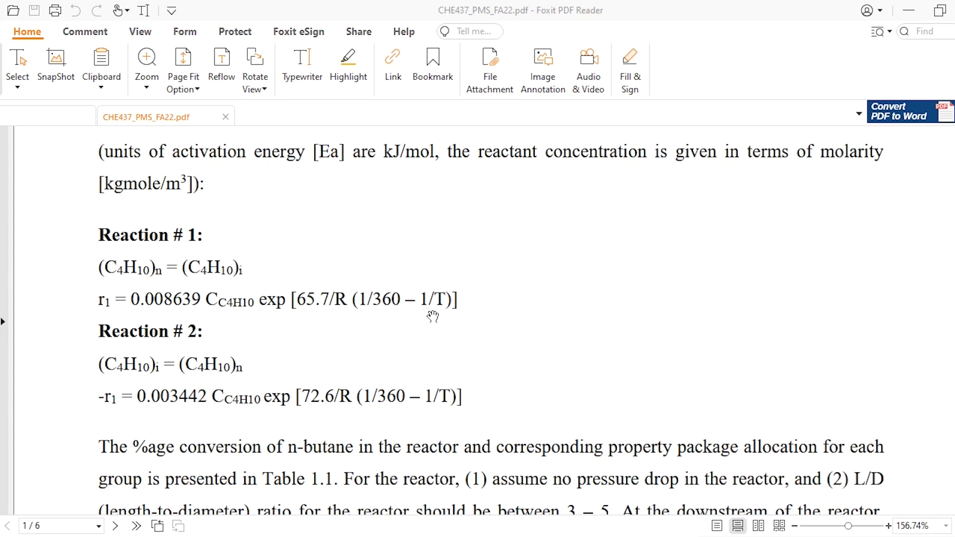
pyautogui.scroll(-2, 432, 310)
pyautogui.scroll(-1, 432, 315)
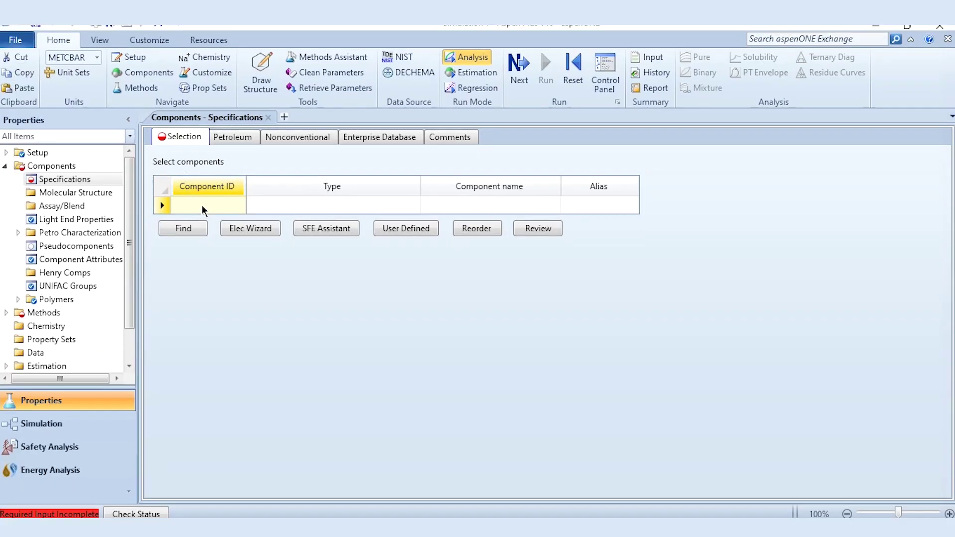
# Switch to Aspen Plus and add N-BUTANE and I-BUTANE to the component list.
pyautogui.write('N-BUTANE')
pyautogui.press('Return')
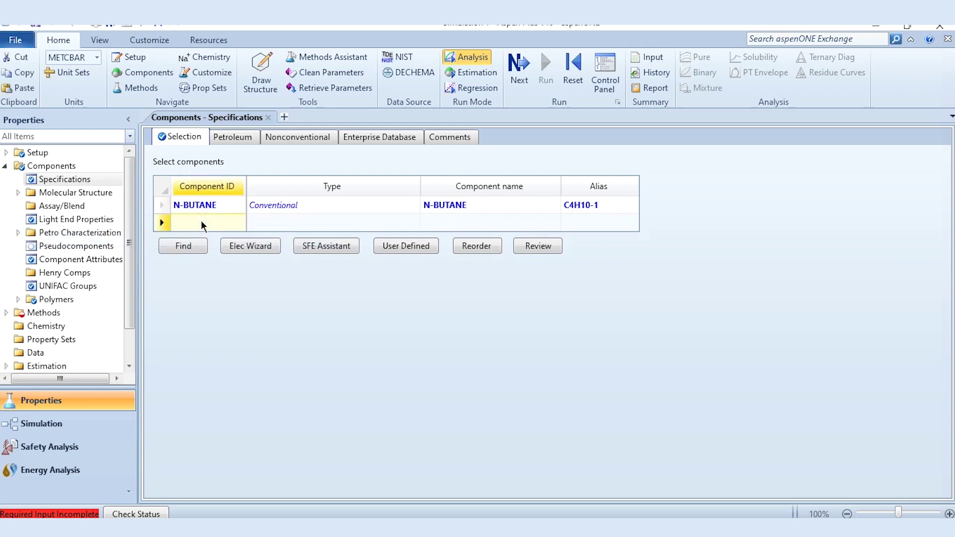
pyautogui.write('I-BUTANE')
pyautogui.press('Return')
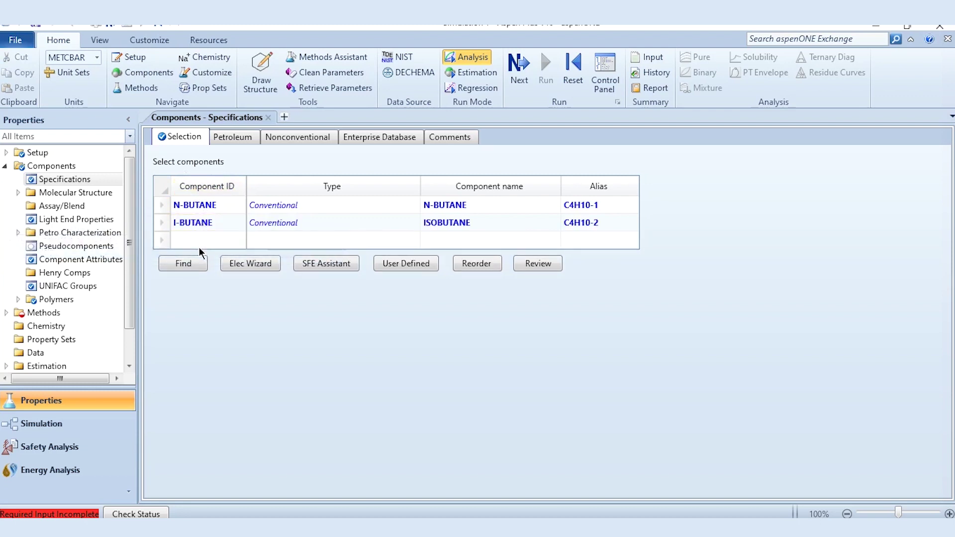
# Find the compound whose name equals 2-methyl-butane in the databanks and add it to the component list.
pyautogui.click(183, 263)
pyautogui.write('2-methyl-butane')
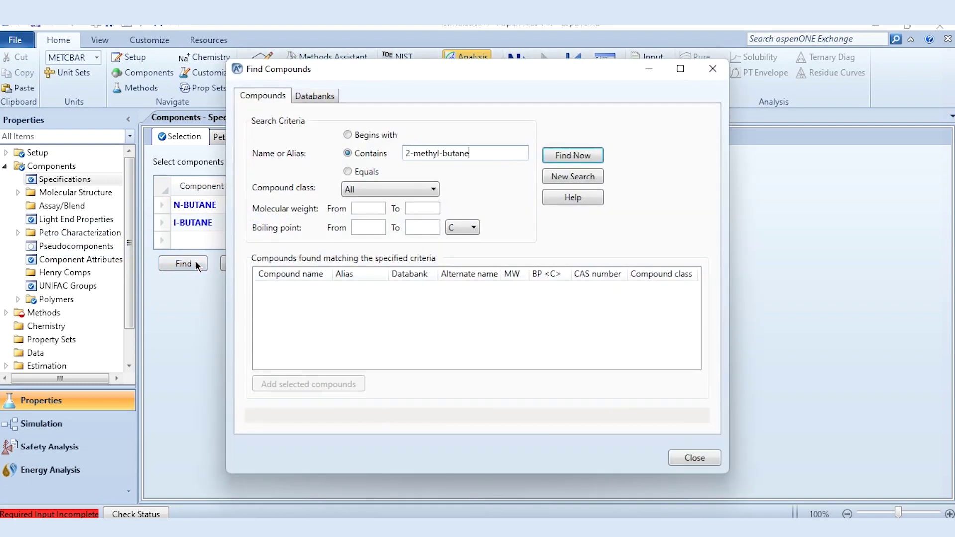
pyautogui.click(347, 171)
pyautogui.click(550, 156)
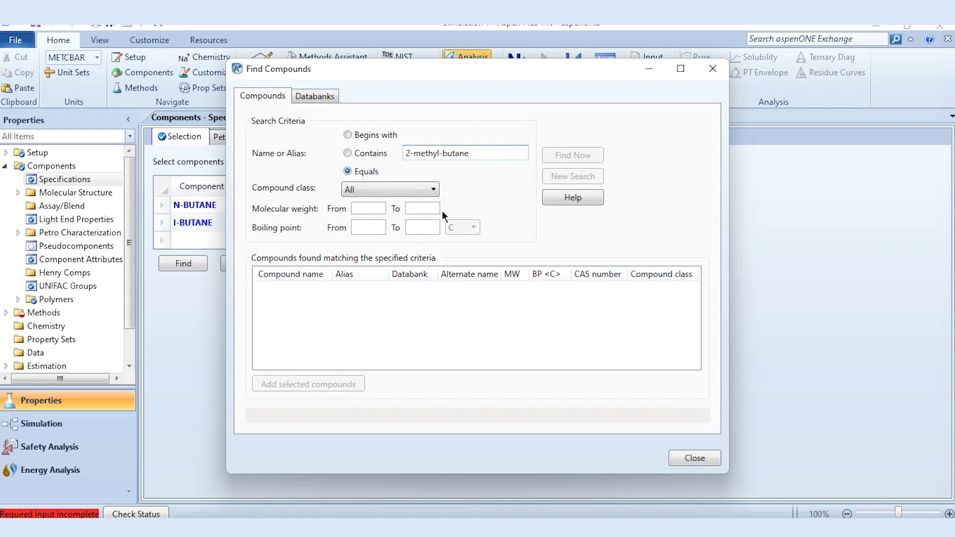
pyautogui.click(321, 289)
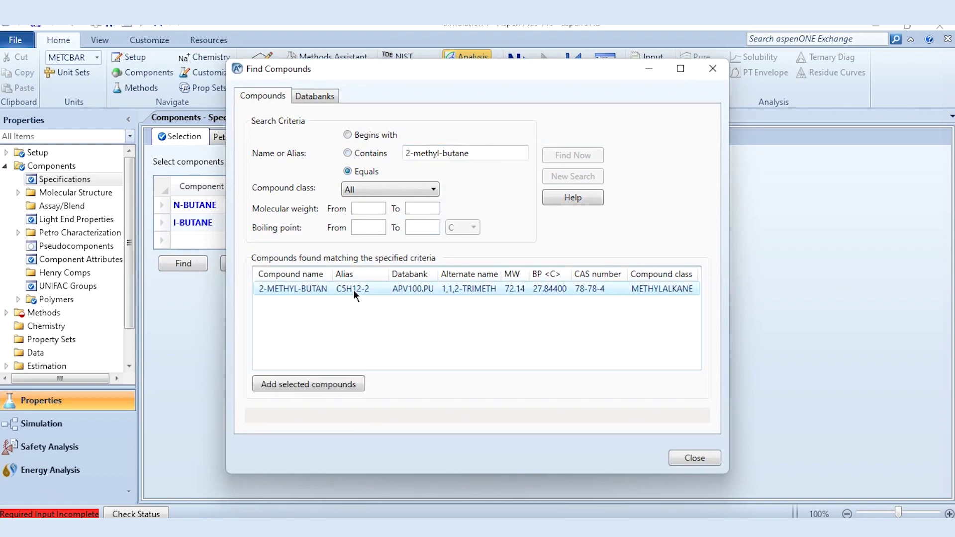
pyautogui.click(327, 383)
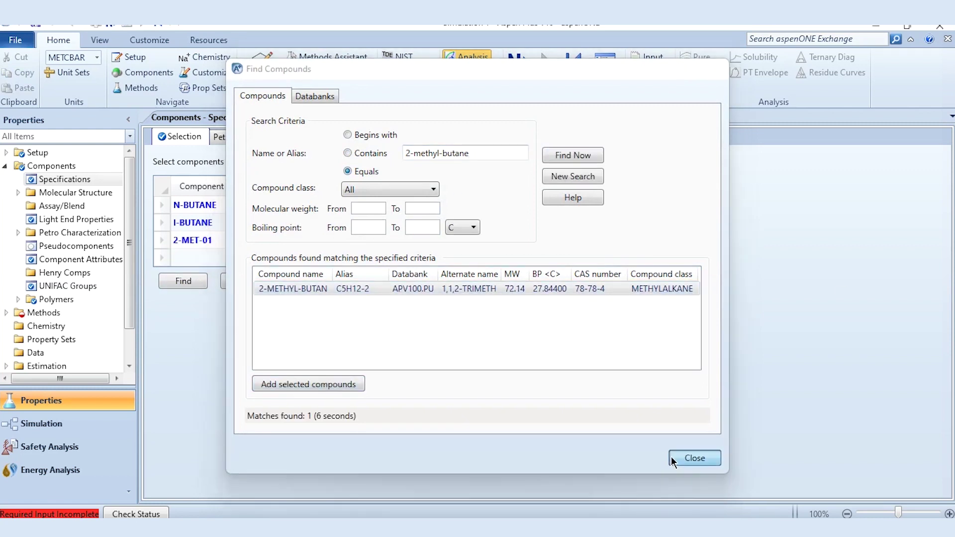
pyautogui.click(693, 458)
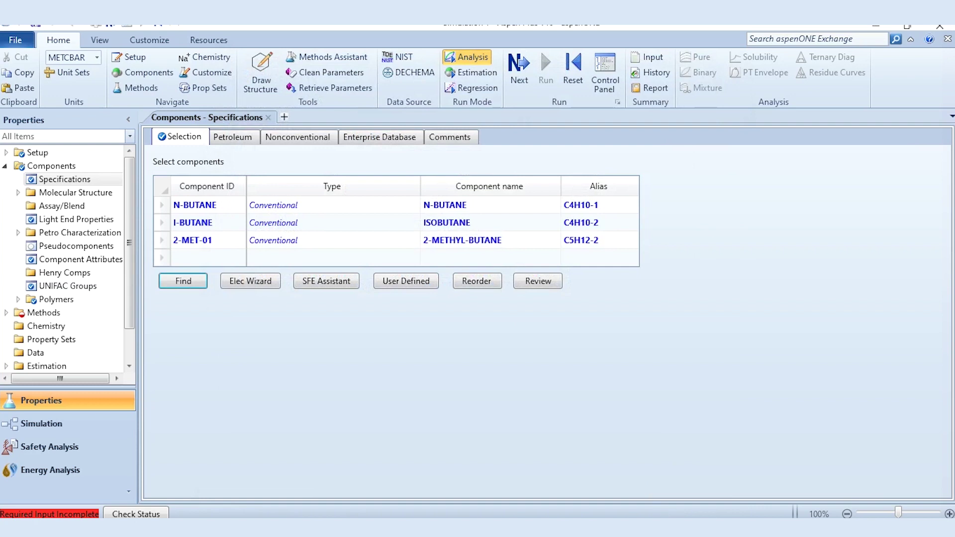
# Add WATER as the fourth component.
pyautogui.click(199, 259)
pyautogui.write('WATER')
pyautogui.press('Return')
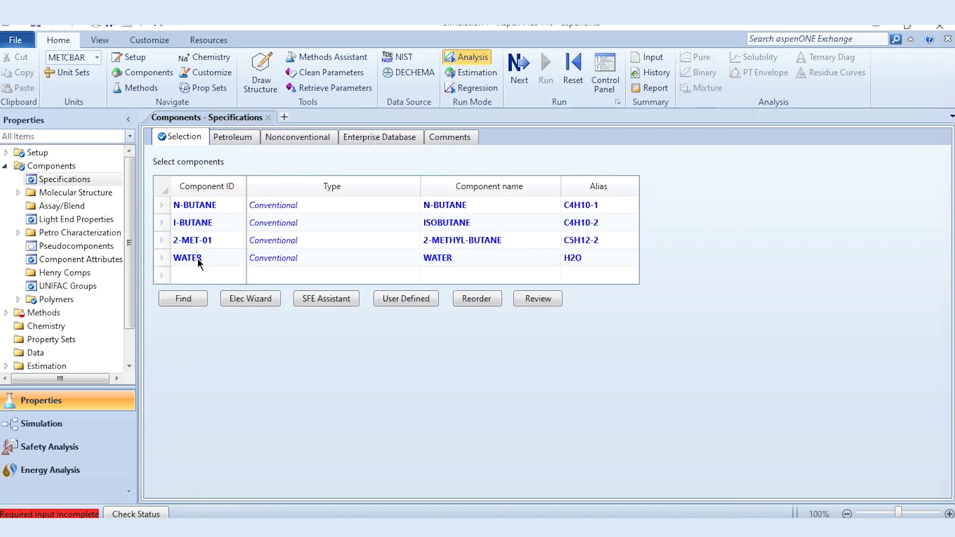
# Choose the Peng-Robinson property method, load its binary interaction parameters and run the property analysis.
pyautogui.click(519, 70)
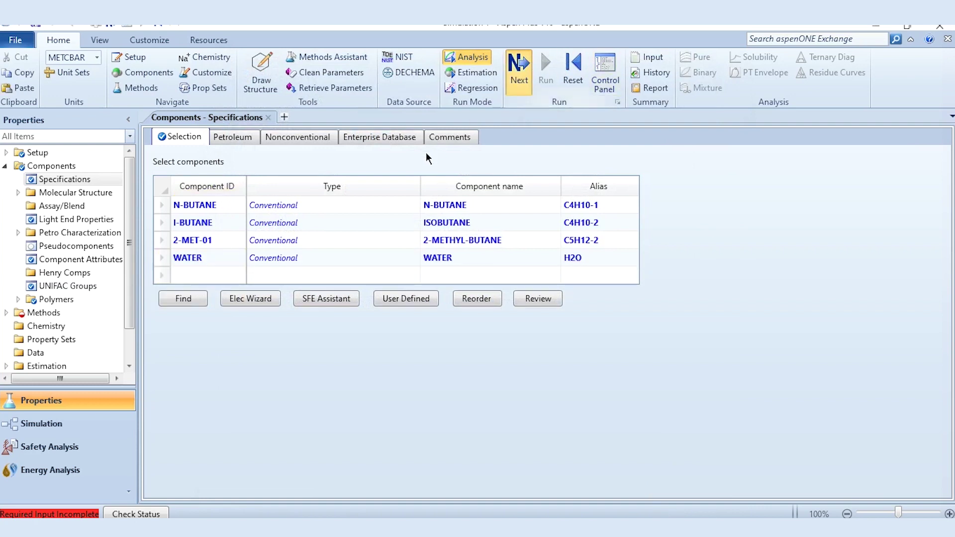
pyautogui.click(281, 189)
pyautogui.write('pe')
pyautogui.press('Return')
pyautogui.click(517, 77)
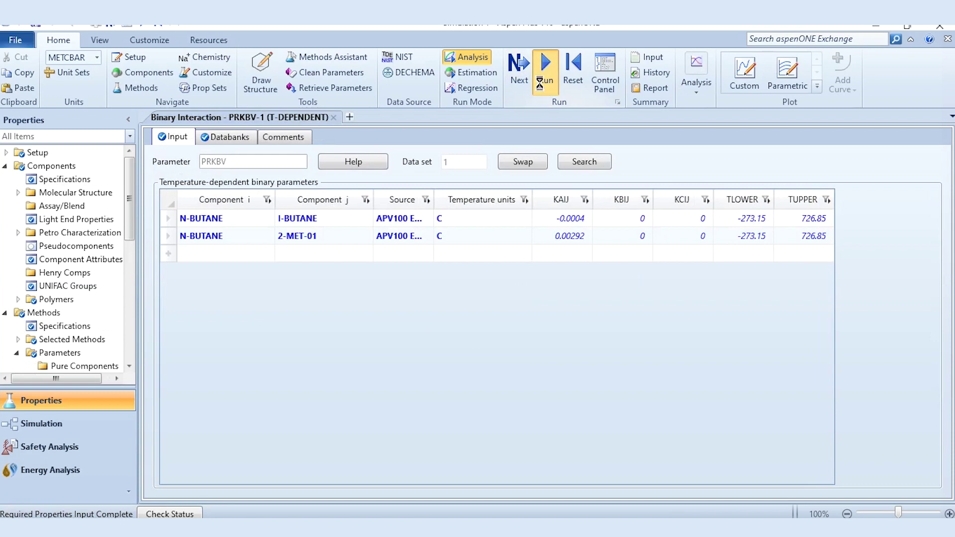
pyautogui.click(539, 82)
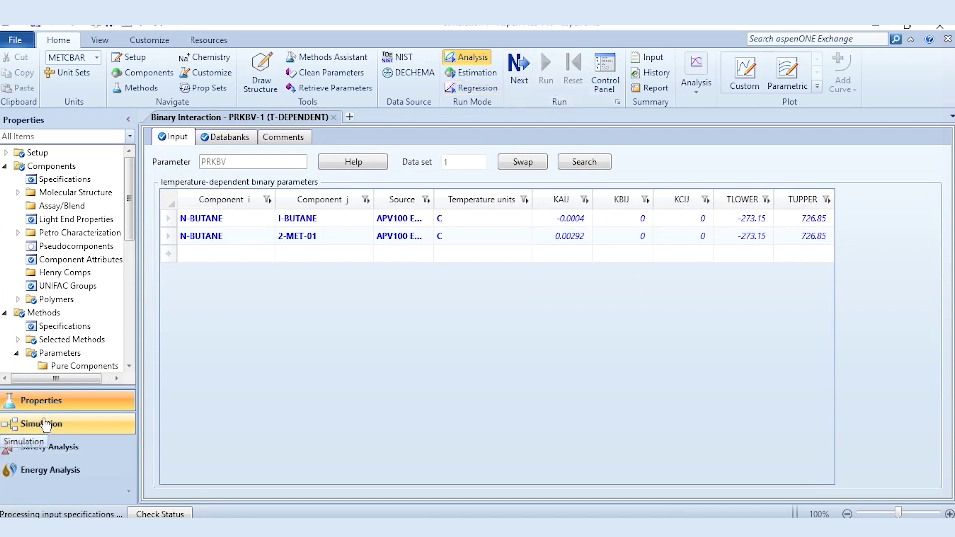
# Go to the simulation environment and place an RPlug reactor block named PLUG on the flowsheet.
pyautogui.click(45, 425)
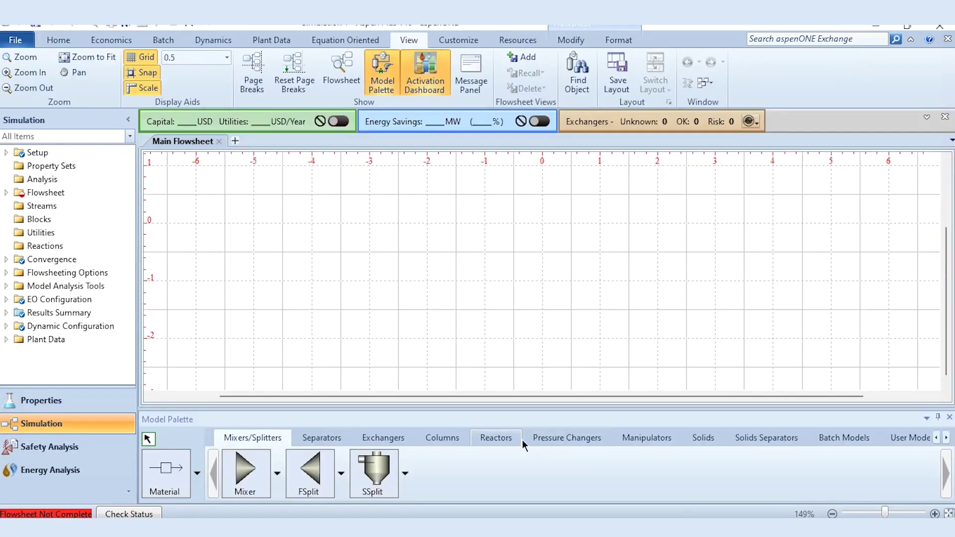
pyautogui.click(496, 437)
pyautogui.click(572, 475)
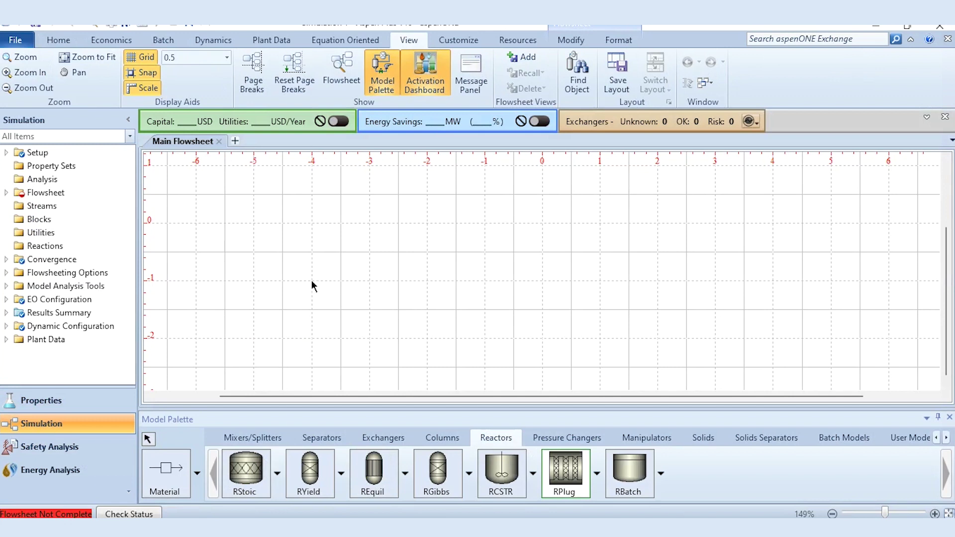
pyautogui.click(312, 281)
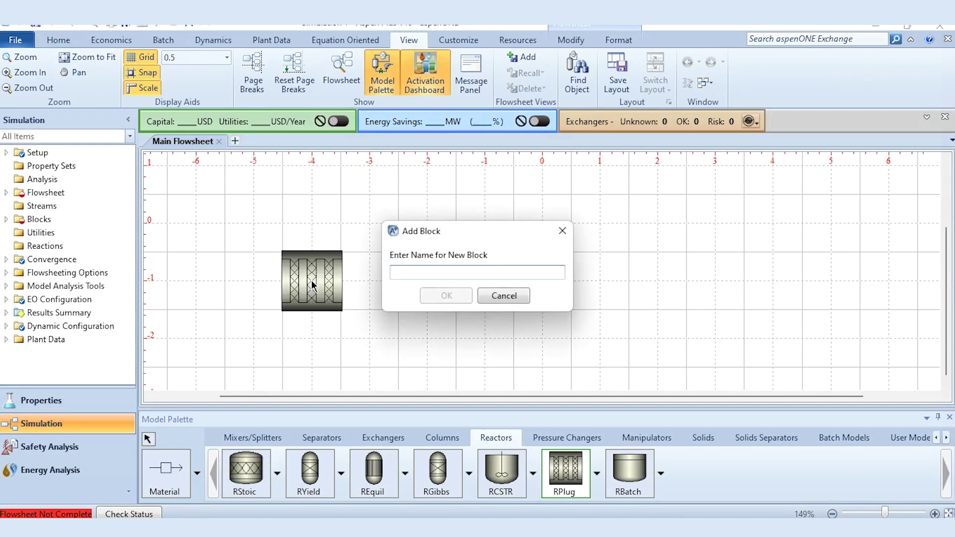
pyautogui.write('PLUG')
pyautogui.press('Return')
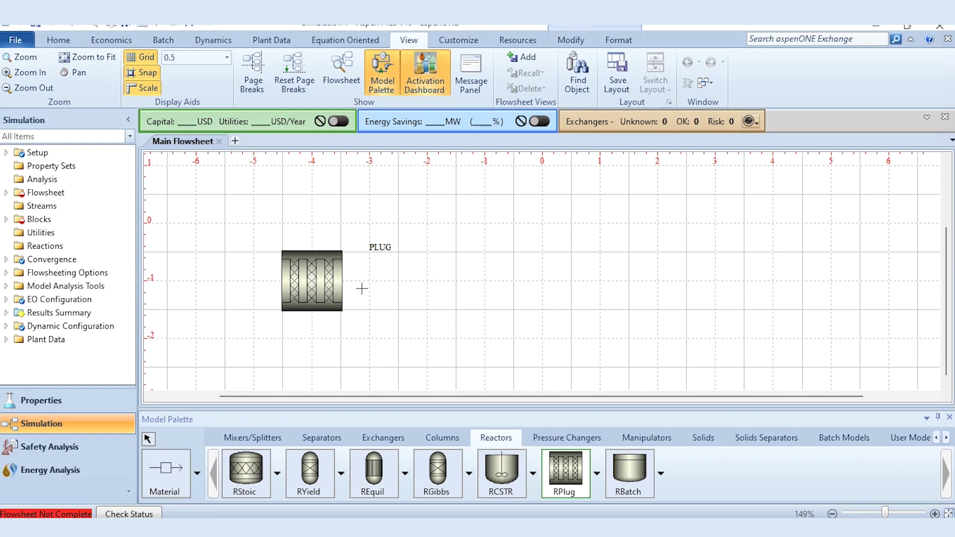
# Connect a material stream named FEED to the inlet of the PLUG reactor.
pyautogui.rightClick(344, 285)
pyautogui.click(174, 478)
pyautogui.click(270, 303)
pyautogui.click(188, 310)
pyautogui.write('FEED')
pyautogui.press('Return')
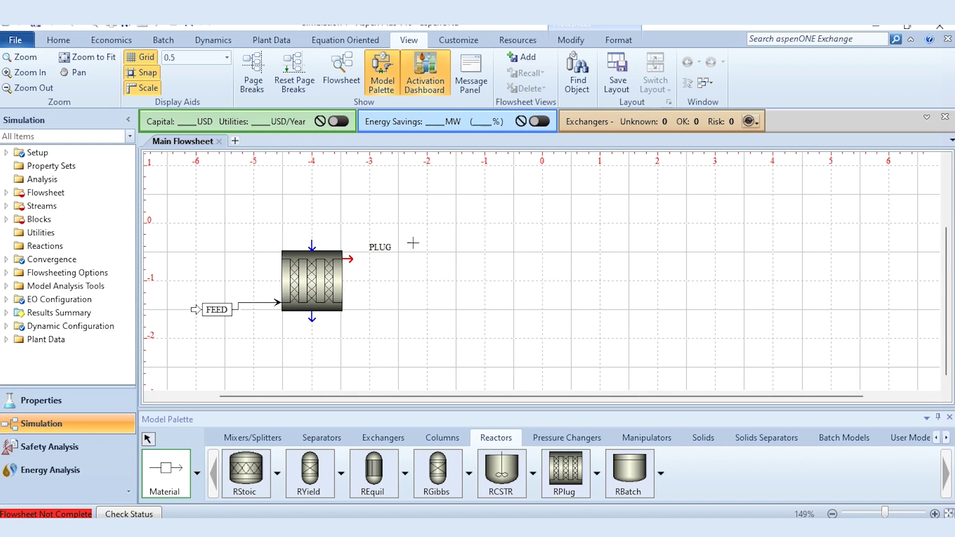
# Draw a material stream named PRODUCT from the outlet of the PLUG reactor.
pyautogui.click(349, 259)
pyautogui.click(452, 253)
pyautogui.write('PRODUCT')
pyautogui.press('Return')
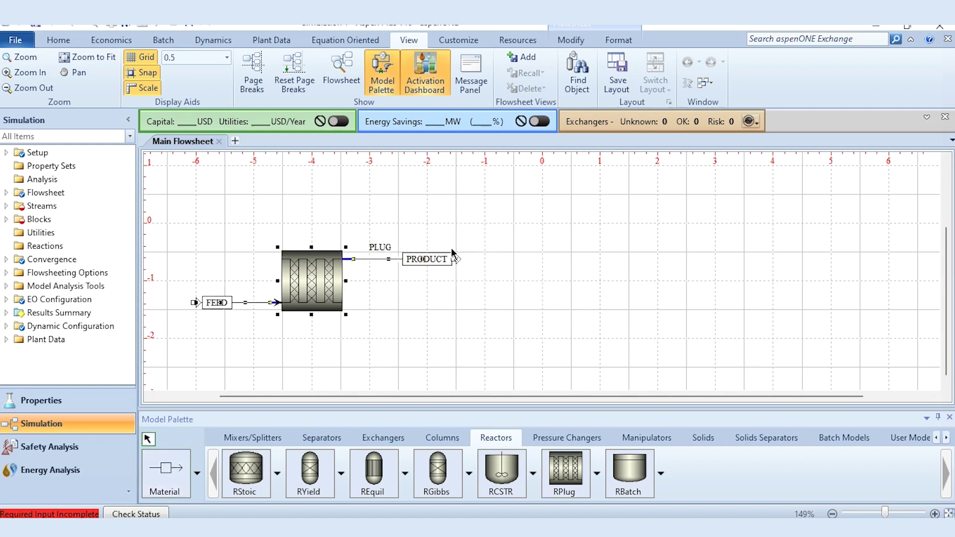
pyautogui.click(653, 212)
# Switch the unit set to MET and specify FEED as 330 K, 15 atm, 100 kmol/hr, mole fractions 0.9 N-BUTANE and 0.1 2-MET-01.
pyautogui.click(254, 303)
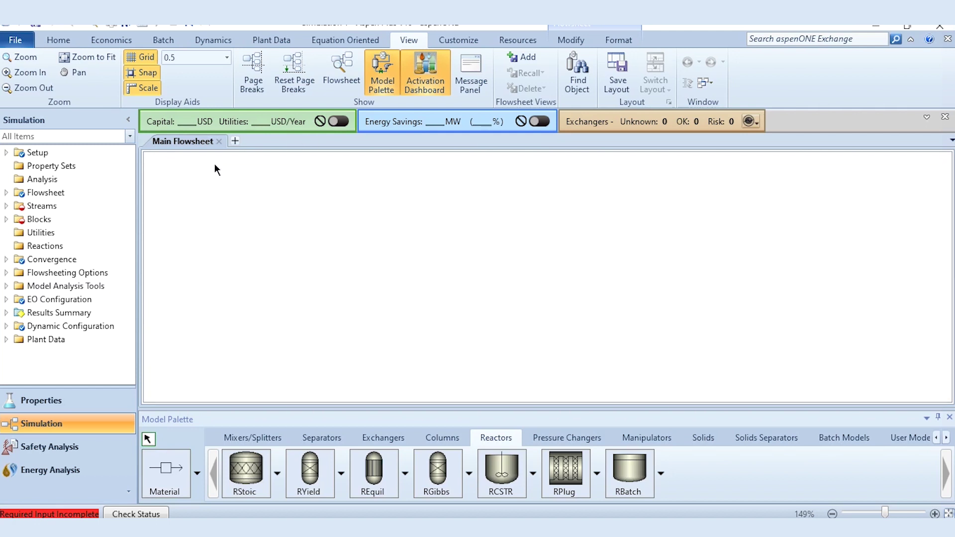
pyautogui.doubleClick(214, 163)
pyautogui.click(52, 41)
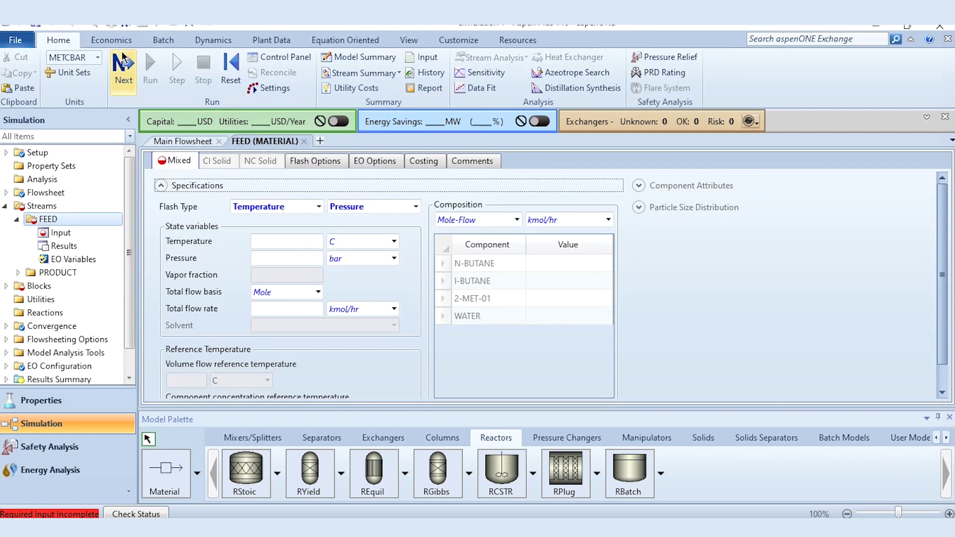
pyautogui.click(98, 57)
pyautogui.click(83, 87)
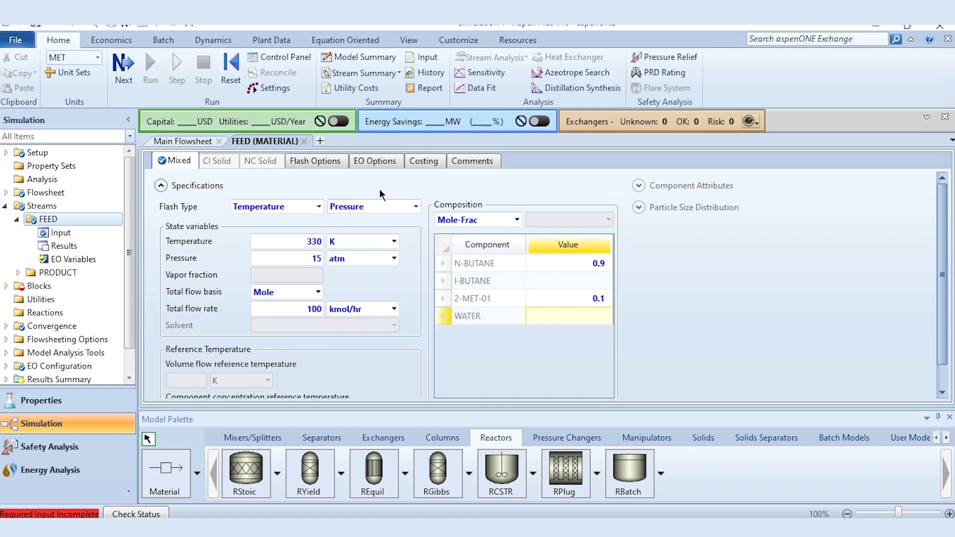
pyautogui.click(305, 141)
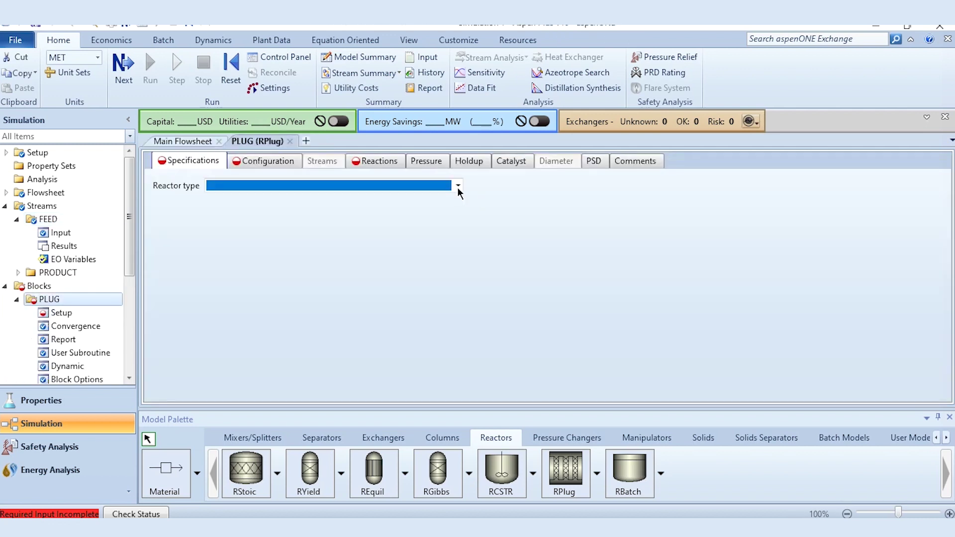
# Set the PLUG block's reactor type to Reactor with specified temperature, keeping it constant at inlet temperature.
pyautogui.click(458, 186)
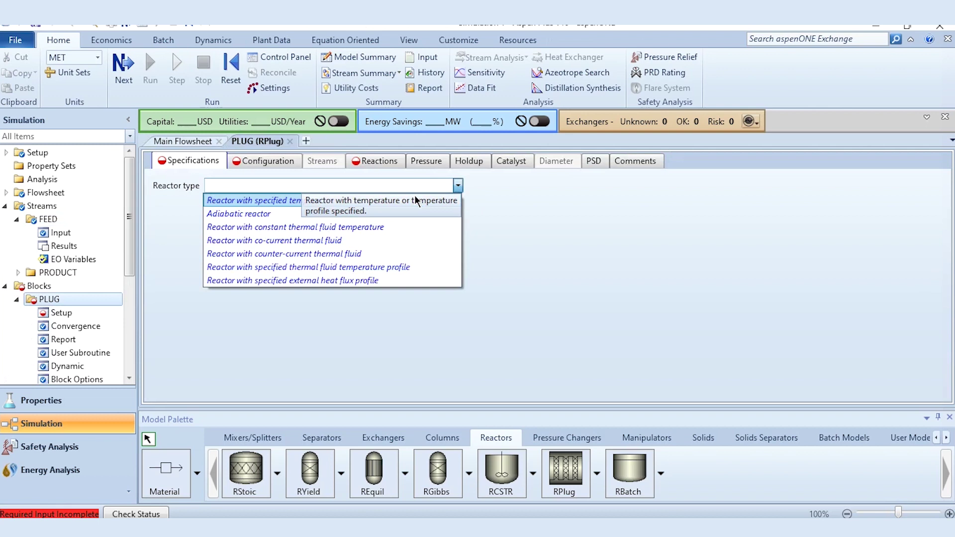
pyautogui.click(416, 200)
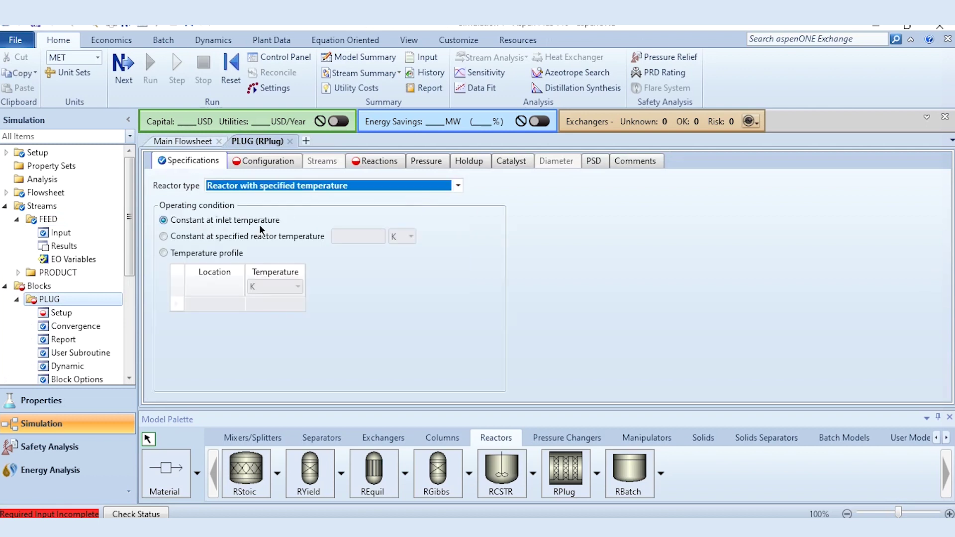
pyautogui.click(553, 263)
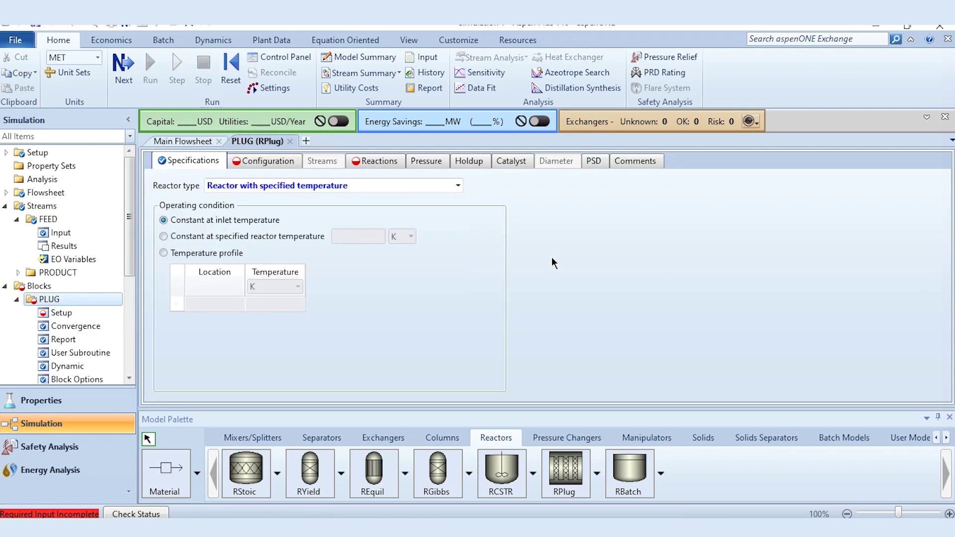
# Configure the PLUG reactor with a length of 4 m, a diameter of 1 m and Liquid-Only as the process stream phase.
pyautogui.click(287, 161)
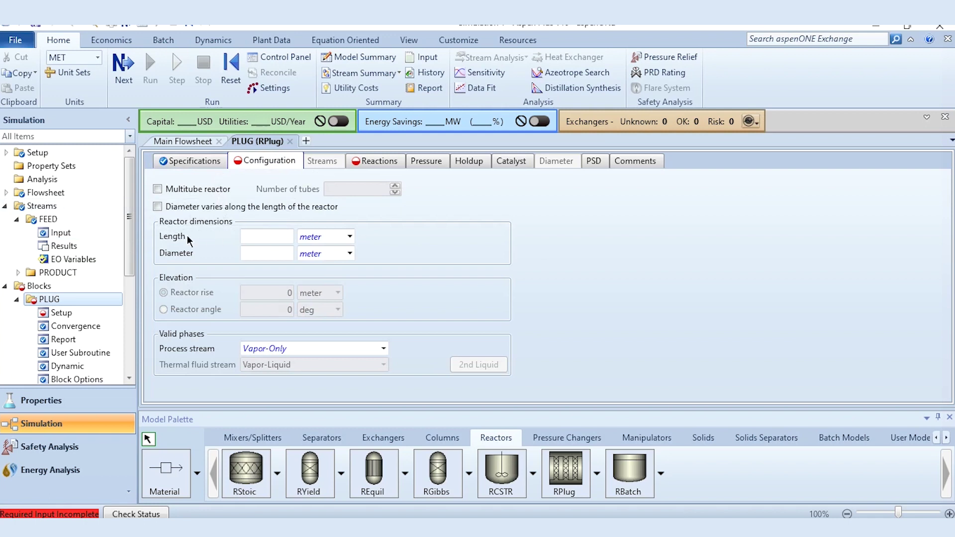
pyautogui.moveTo(196, 251)
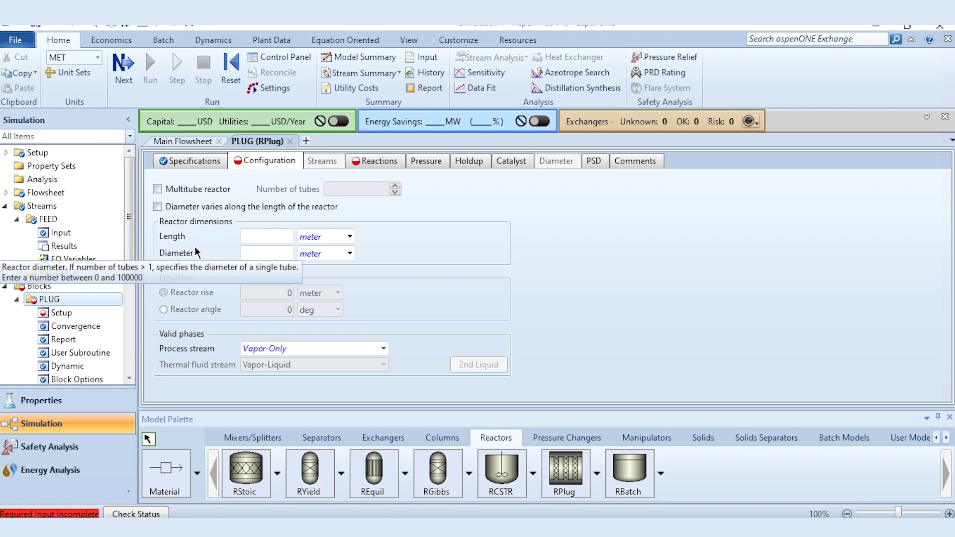
pyautogui.click(248, 242)
pyautogui.write('4')
pyautogui.press('Return')
pyautogui.write('1')
pyautogui.press('Return')
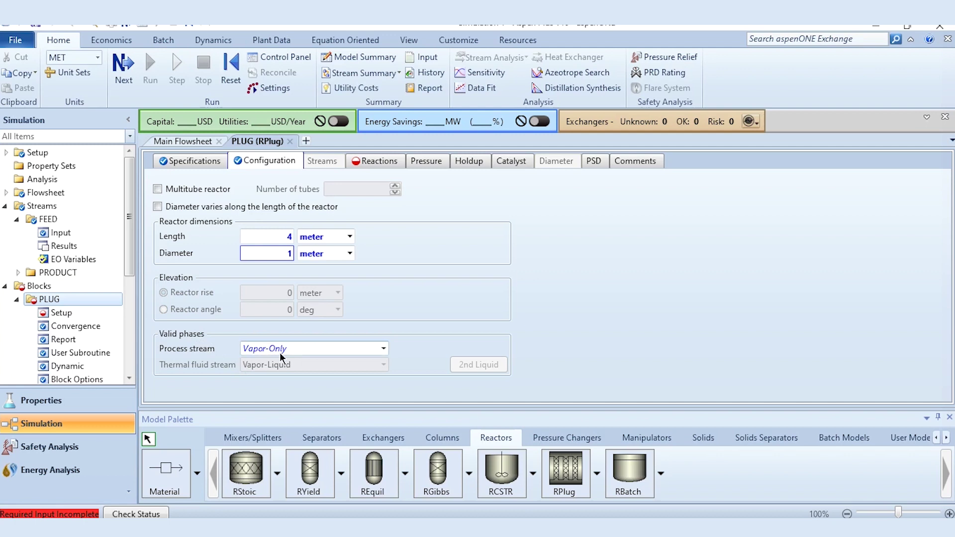
pyautogui.click(383, 348)
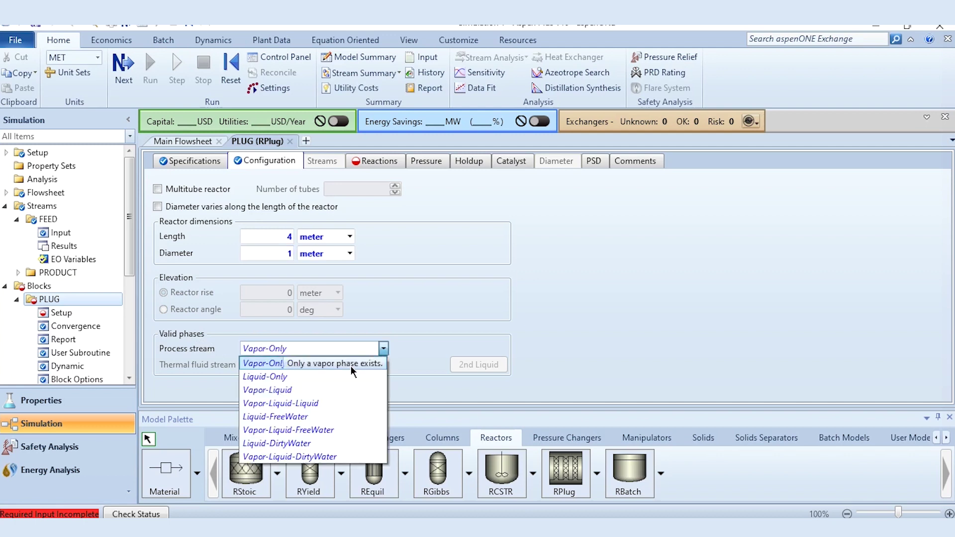
pyautogui.click(336, 377)
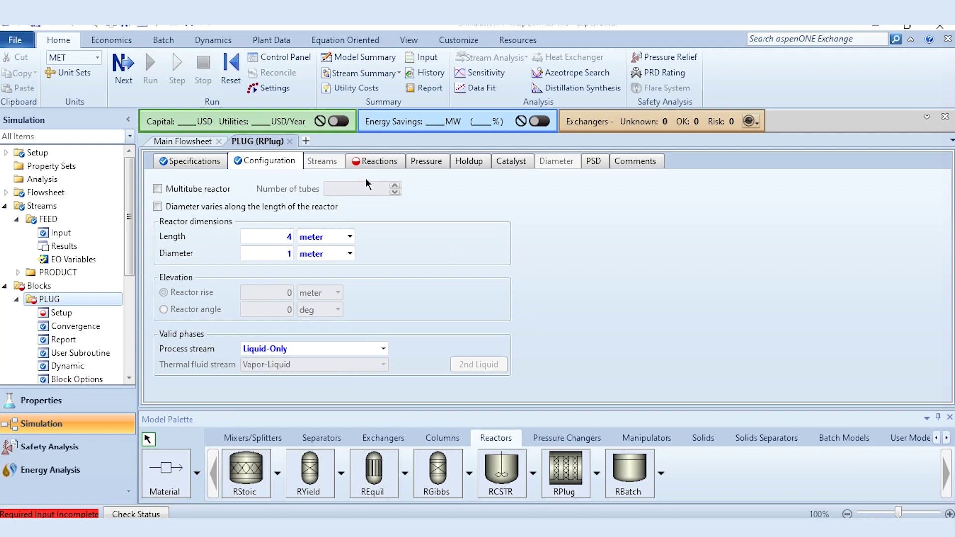
# Create reaction set R-1 of type POWERLAW for the PLUG reactor.
pyautogui.click(368, 164)
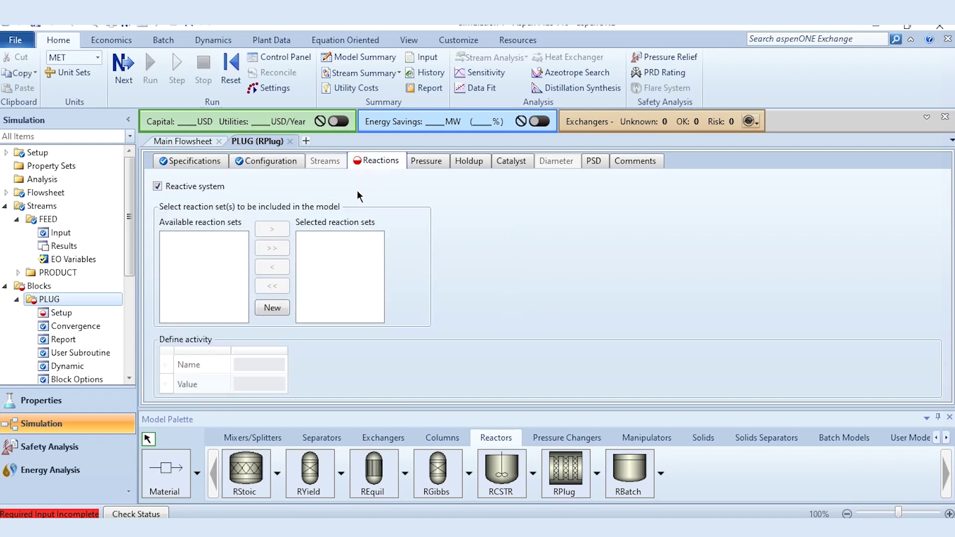
pyautogui.click(269, 308)
pyautogui.click(449, 294)
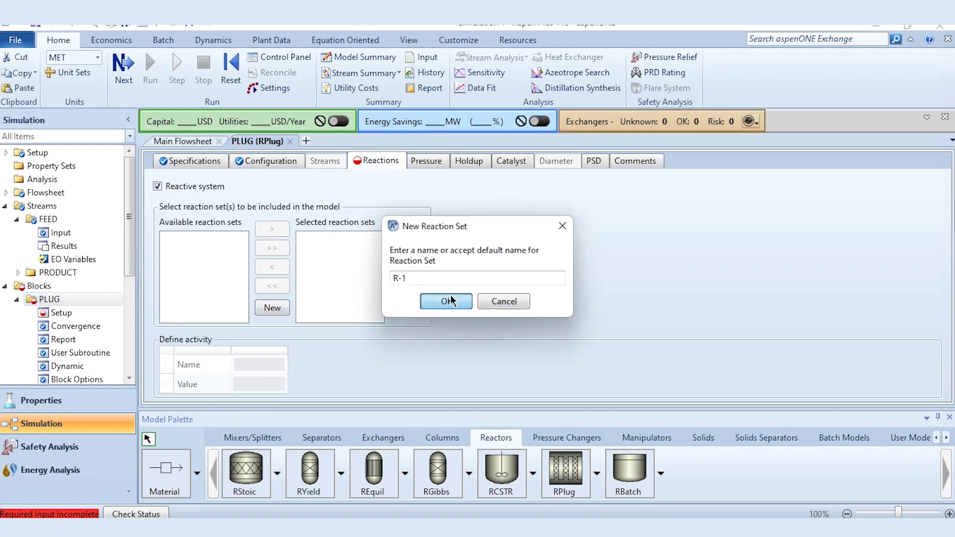
pyautogui.click(476, 267)
pyautogui.click(463, 351)
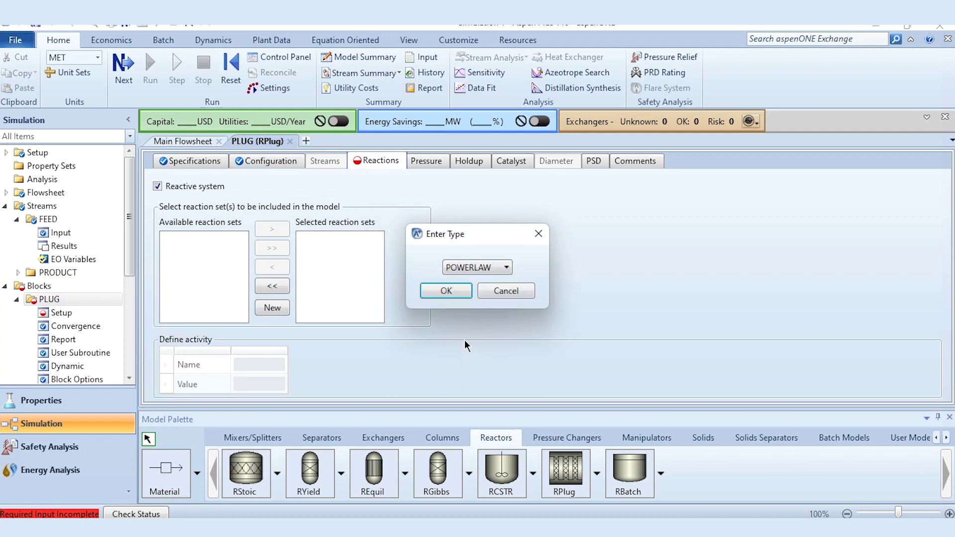
pyautogui.click(451, 291)
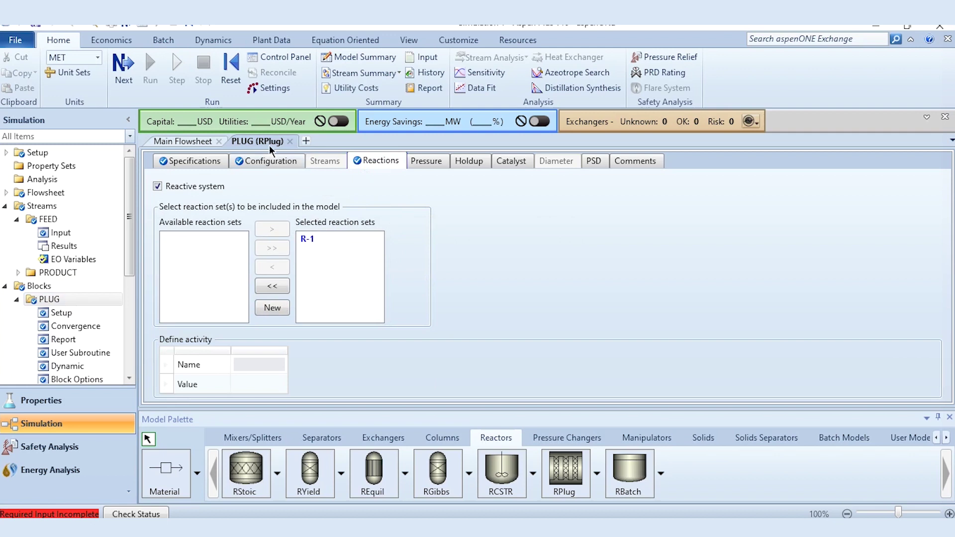
# Add kinetic reaction 1 to set R-1 with N-BUTANE as the reactant and I-BUTANE as the product.
pyautogui.scroll(-4, 40, 278)
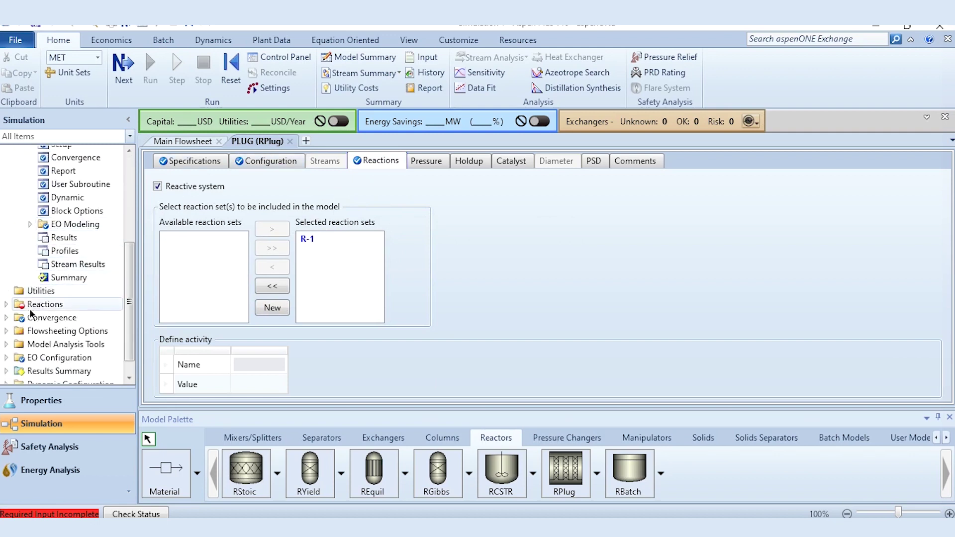
pyautogui.click(6, 304)
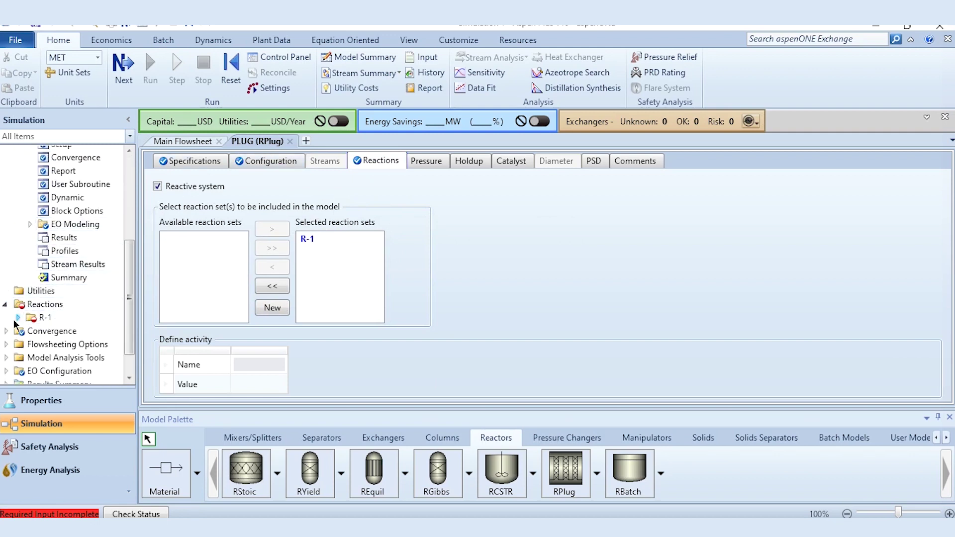
pyautogui.click(17, 317)
pyautogui.click(44, 317)
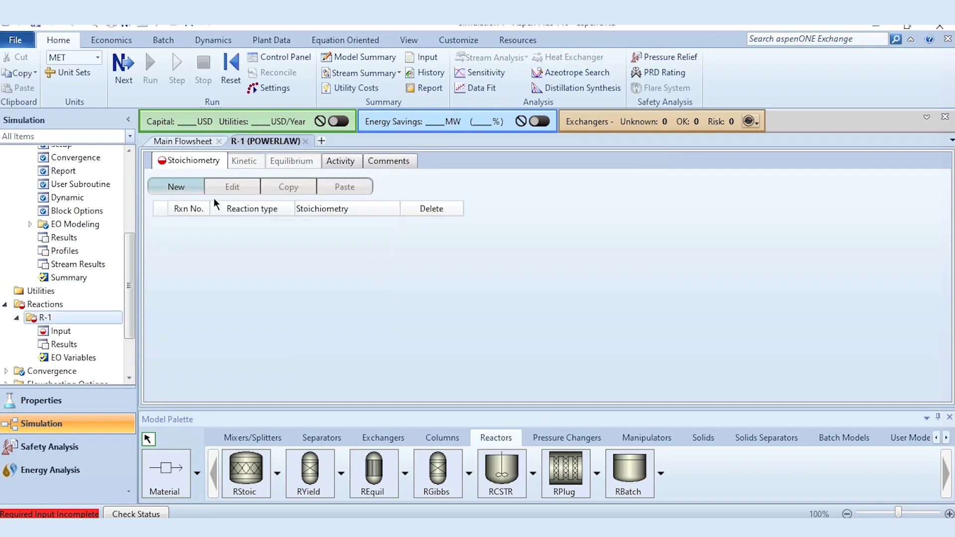
pyautogui.click(176, 187)
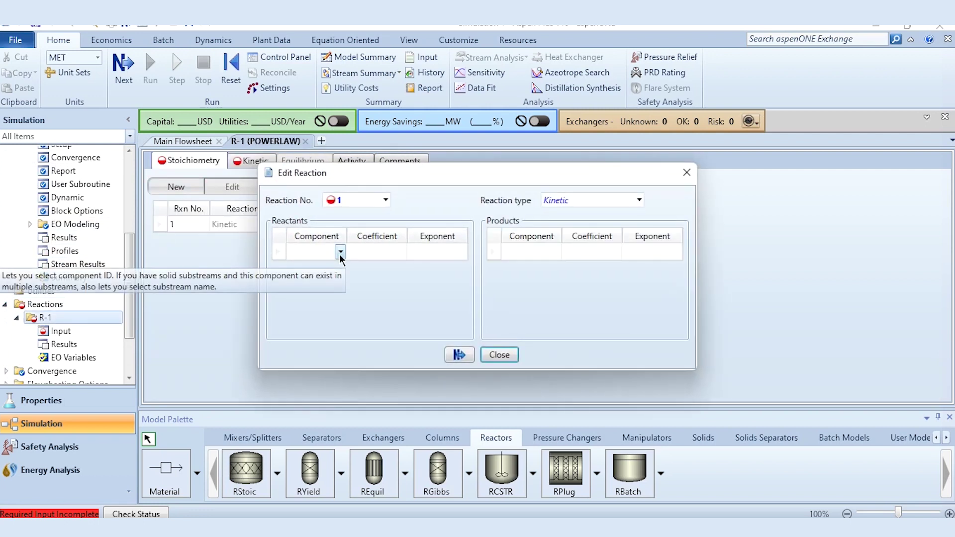
pyautogui.click(339, 254)
pyautogui.click(340, 254)
pyautogui.click(298, 267)
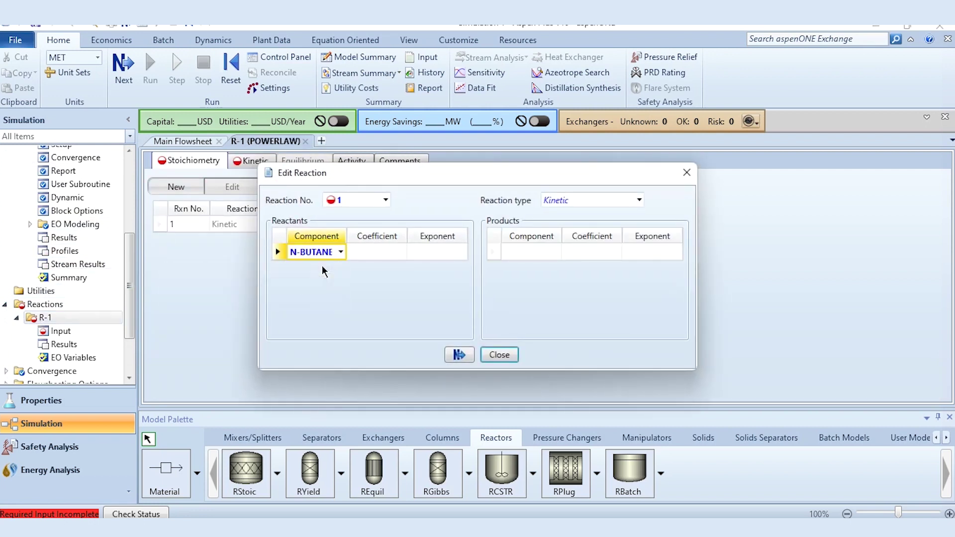
pyautogui.click(542, 258)
pyautogui.click(554, 266)
# Give reaction 1 an N-BUTANE coefficient of -1 with exponent 1 and an I-BUTANE coefficient of 1.
pyautogui.click(391, 254)
pyautogui.write('-1')
pyautogui.press('Return')
pyautogui.press('Up')
pyautogui.press('Right')
pyautogui.write('1')
pyautogui.press('Return')
pyautogui.click(616, 252)
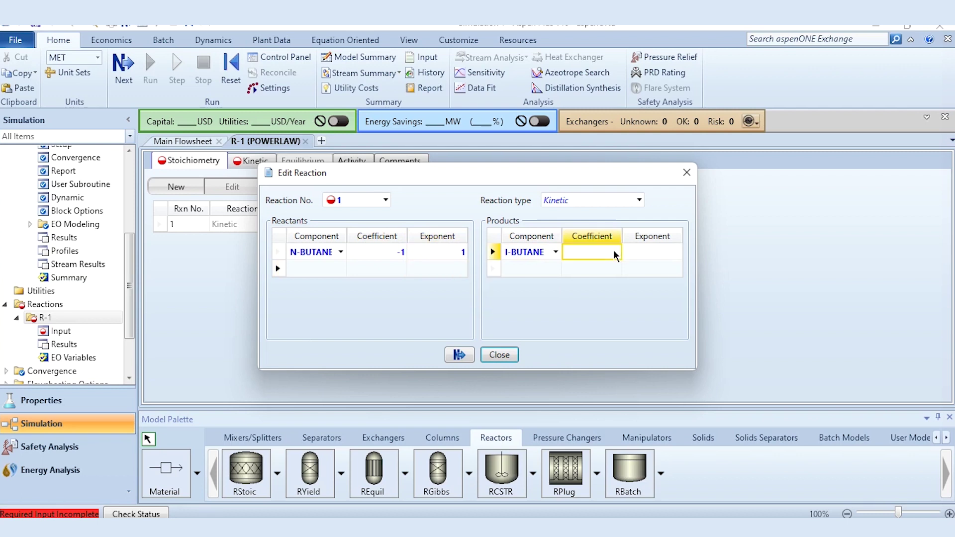
pyautogui.write('1')
pyautogui.press('Return')
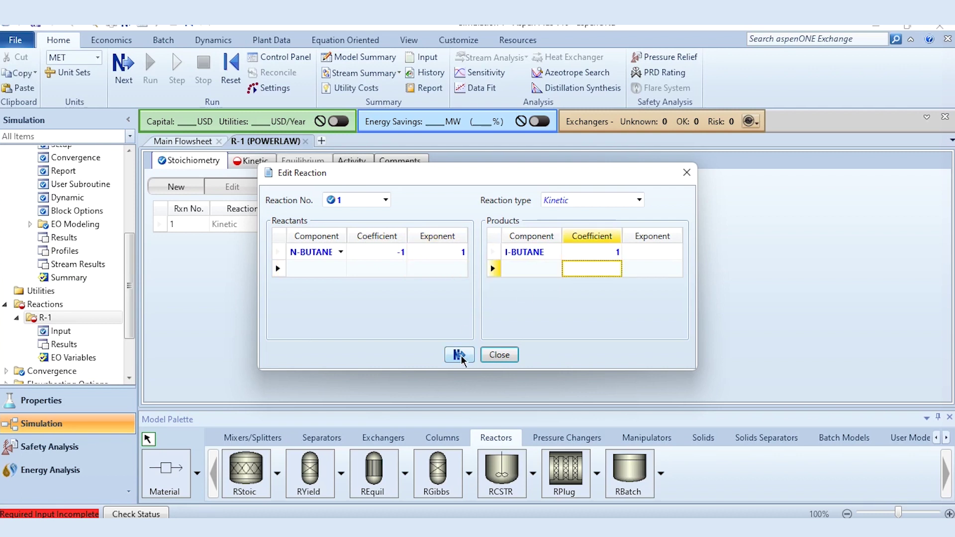
pyautogui.click(458, 355)
# Add kinetic reaction 2 to set R-1 with I-BUTANE as the reactant and N-BUTANE as the product.
pyautogui.click(190, 186)
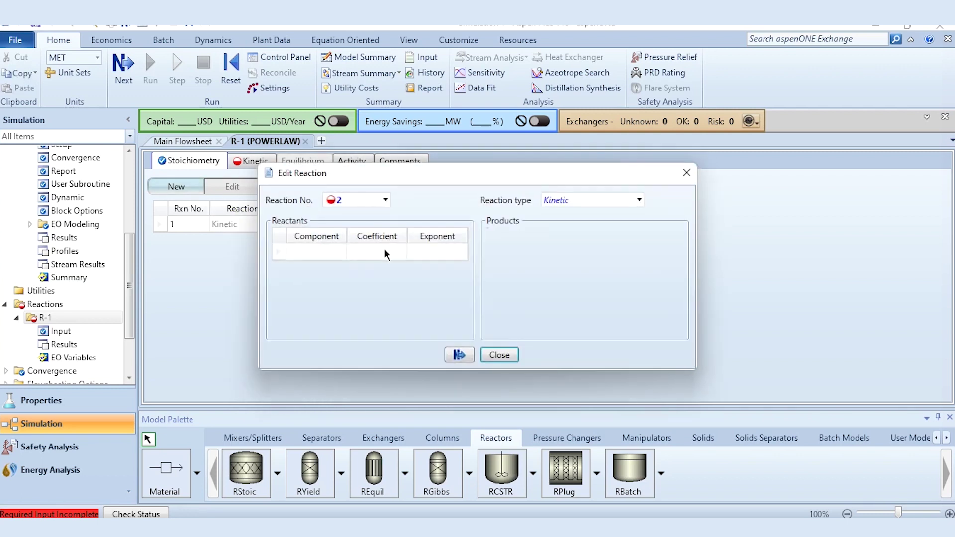
pyautogui.click(342, 254)
pyautogui.click(341, 252)
pyautogui.click(319, 281)
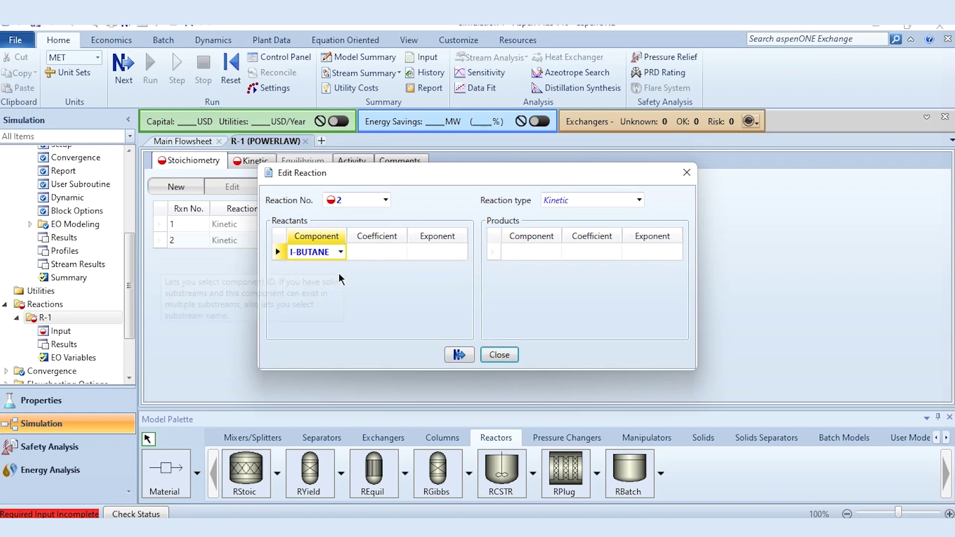
pyautogui.click(553, 254)
pyautogui.click(555, 251)
pyautogui.click(531, 272)
# Give reaction 2 an I-BUTANE coefficient of -1 with exponent 1 and an N-BUTANE coefficient of 1.
pyautogui.click(390, 251)
pyautogui.write('-1')
pyautogui.press('Tab')
pyautogui.write('1')
pyautogui.press('Return')
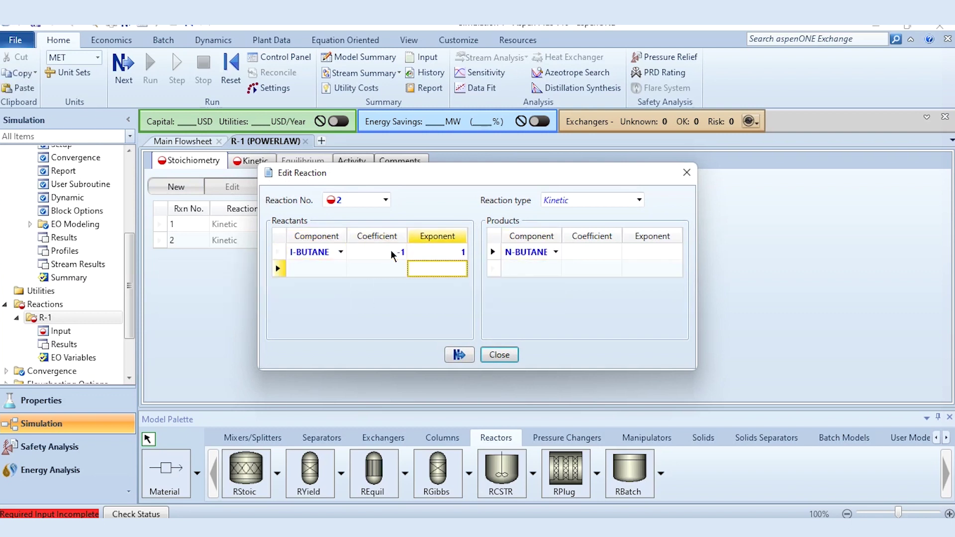
pyautogui.click(592, 252)
pyautogui.write('1')
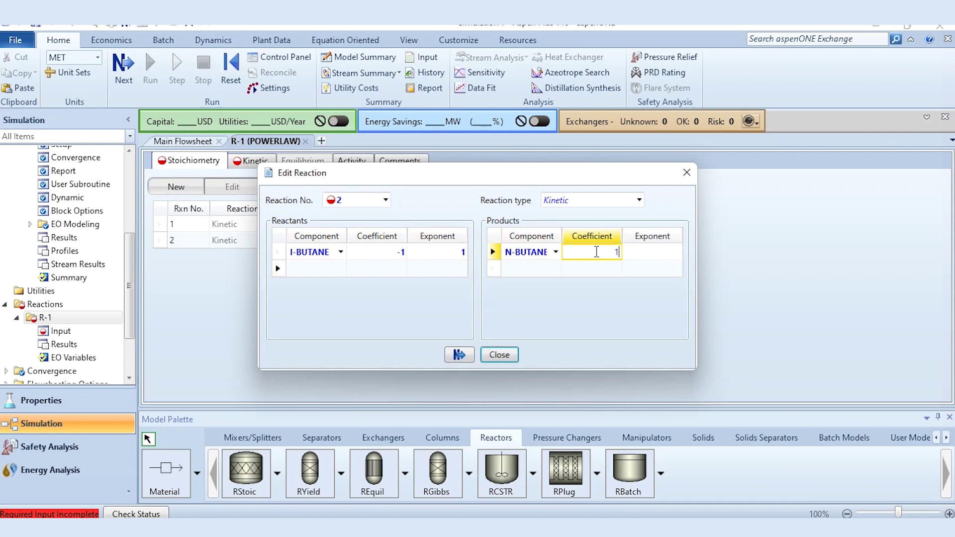
pyautogui.press('Return')
pyautogui.click(459, 354)
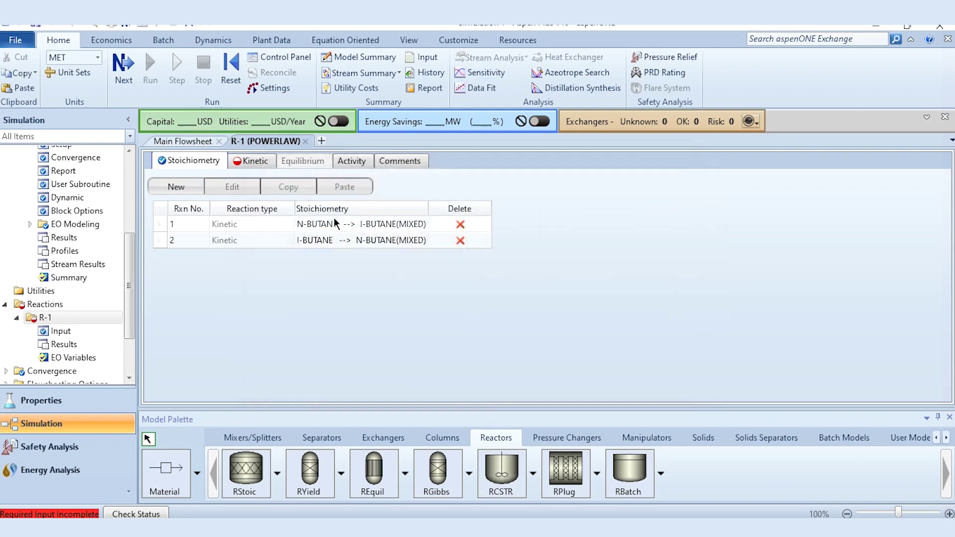
# Enter kinetics for reaction 1 (k 0.008639, E 65.7 kJ/mol) and reaction 2 (k 0.003442, E 72.6 kJ/mol), both with To 360 K.
pyautogui.click(265, 165)
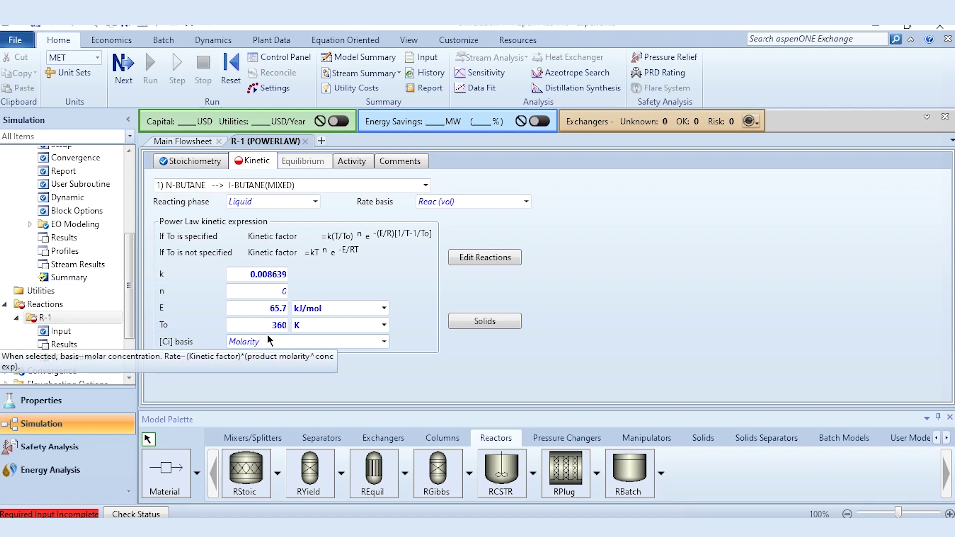
pyautogui.click(426, 185)
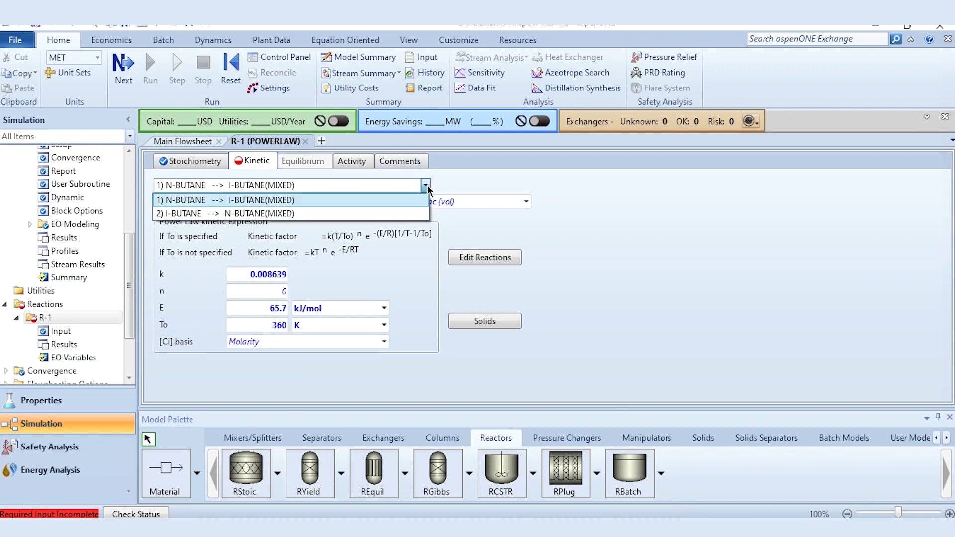
pyautogui.click(393, 213)
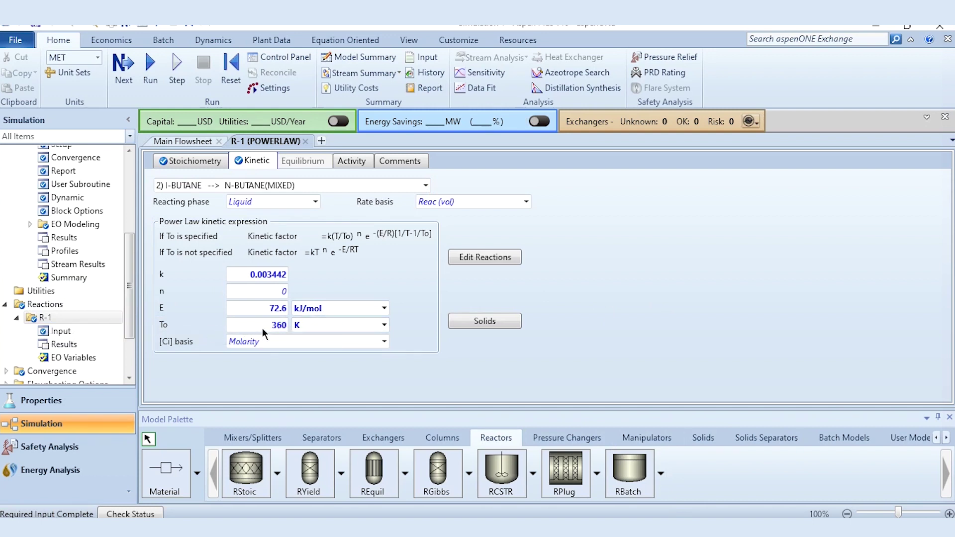
# Run the simulation and view the component mole flows in the PLUG block's stream results.
pyautogui.click(153, 85)
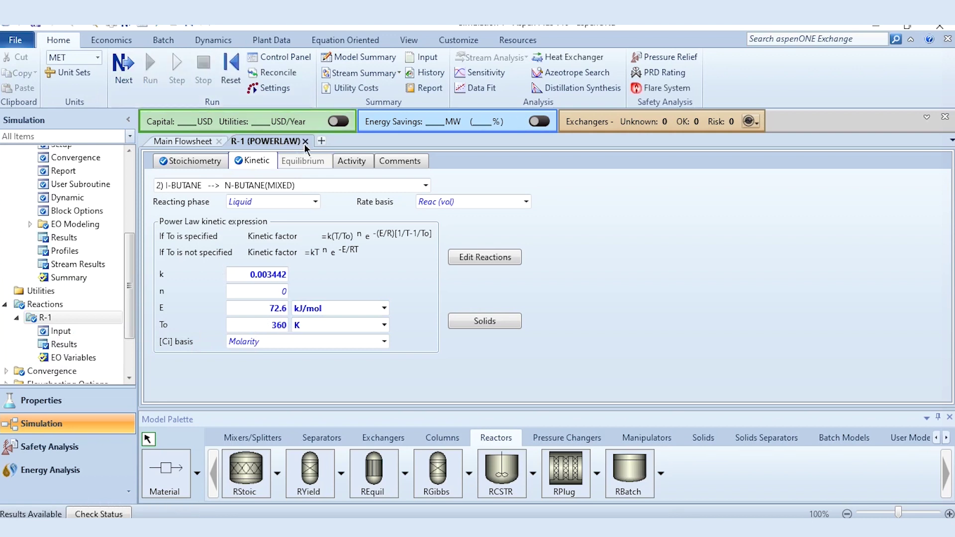
pyautogui.click(305, 142)
pyautogui.rightClick(321, 264)
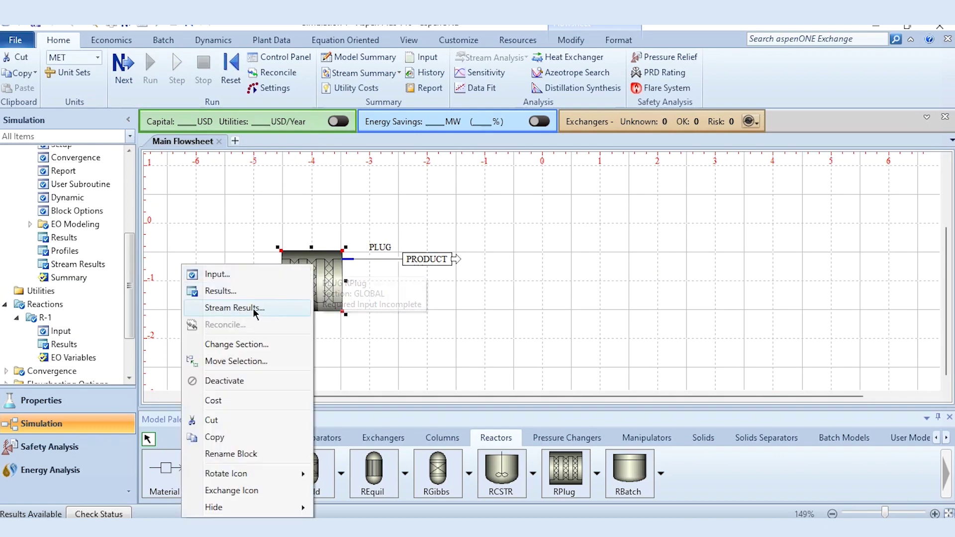
pyautogui.click(234, 305)
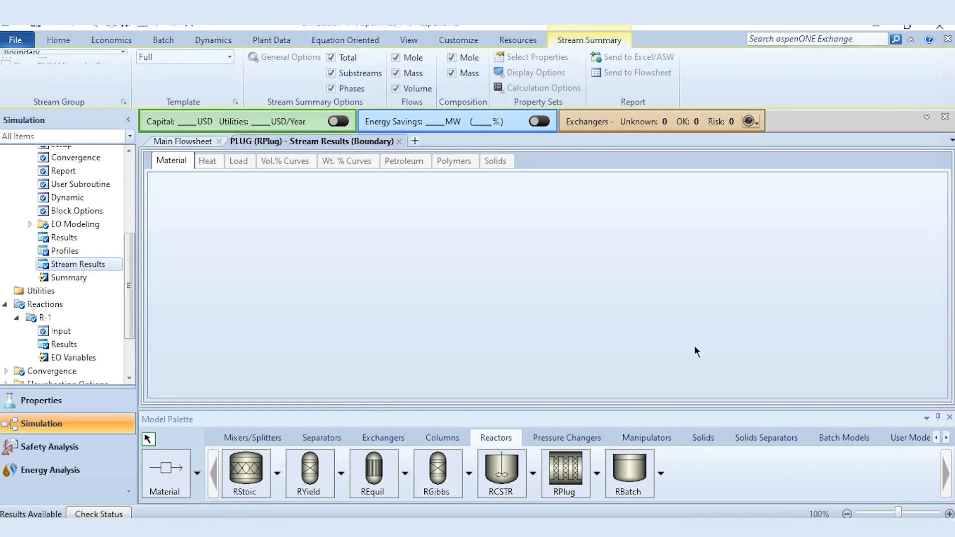
pyautogui.scroll(-5, 695, 345)
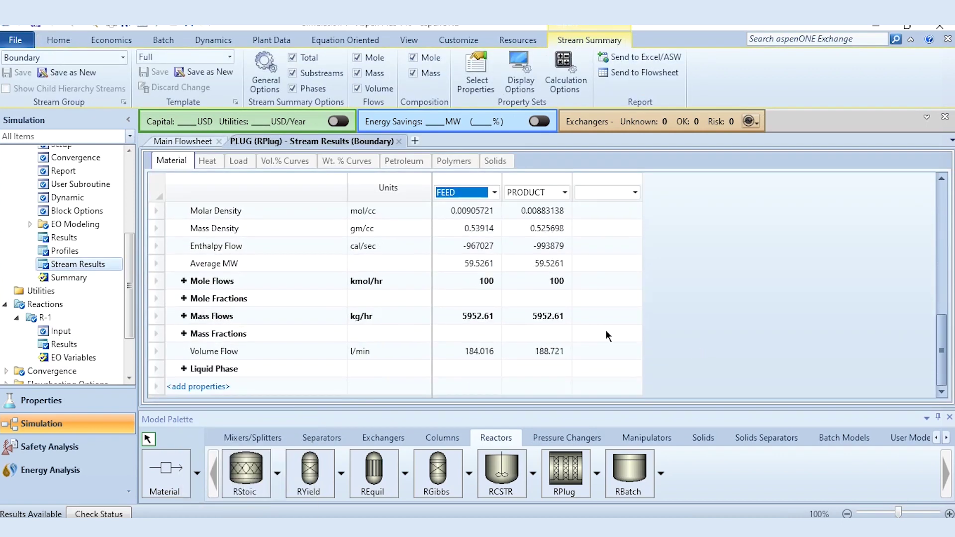
pyautogui.click(184, 281)
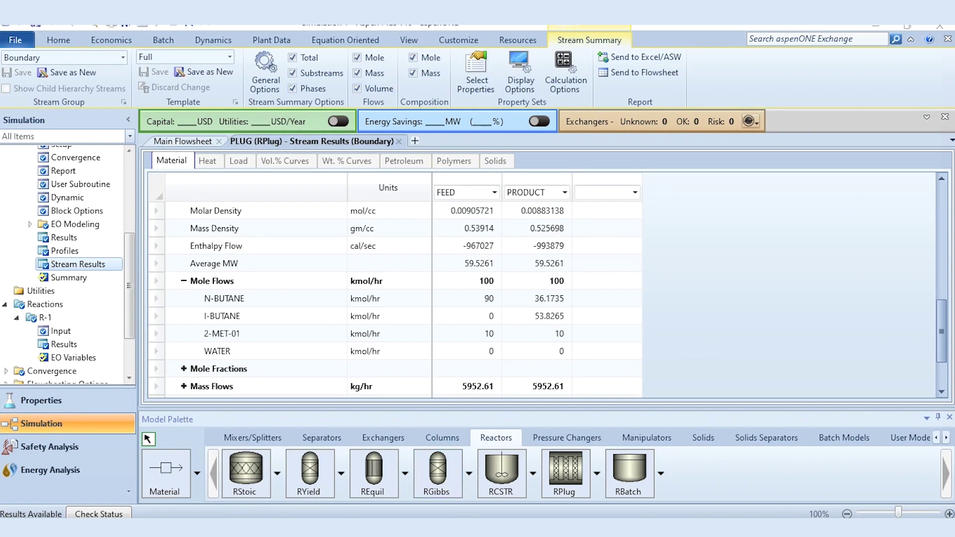
# Calculate the percentage conversion of n-butane in Calculator as (90 - 36.1735) / 90 * 100.
pyautogui.press('XF86Calculator')
pyautogui.write('90 - 36.17')
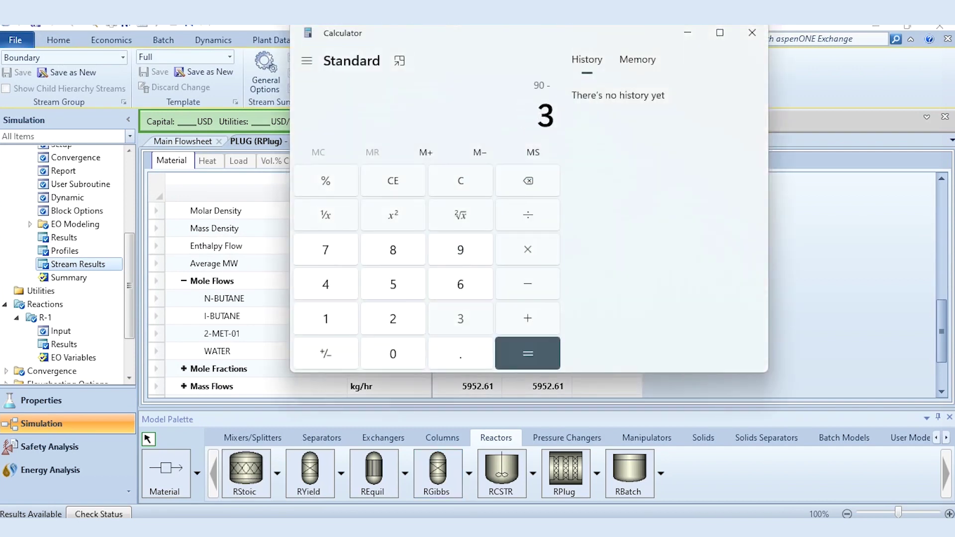
pyautogui.write('35')
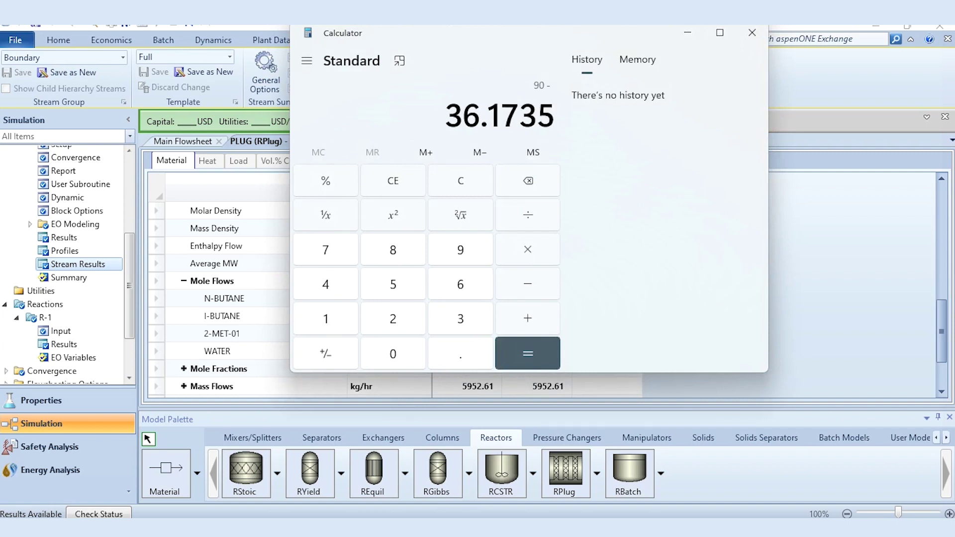
pyautogui.press('Return')
pyautogui.write('/90*100')
pyautogui.press('Return')
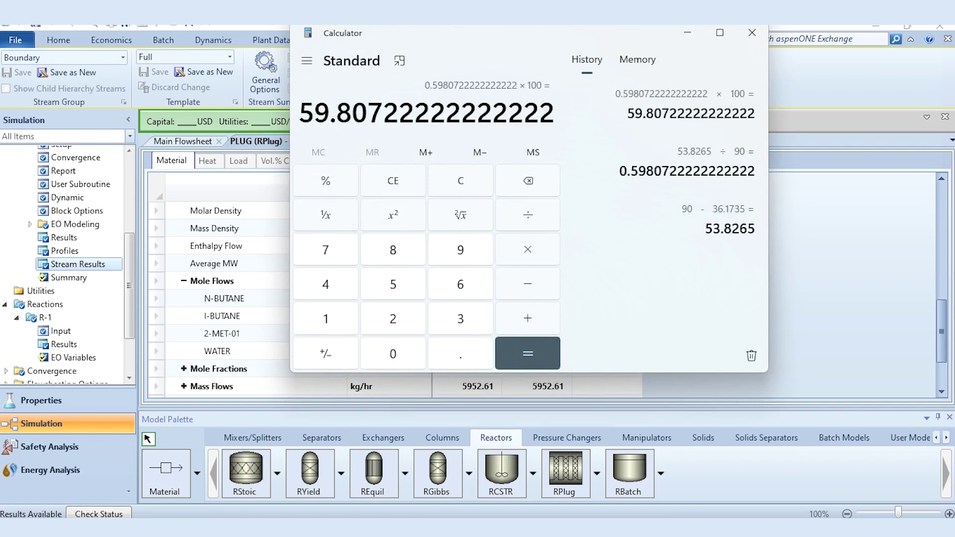
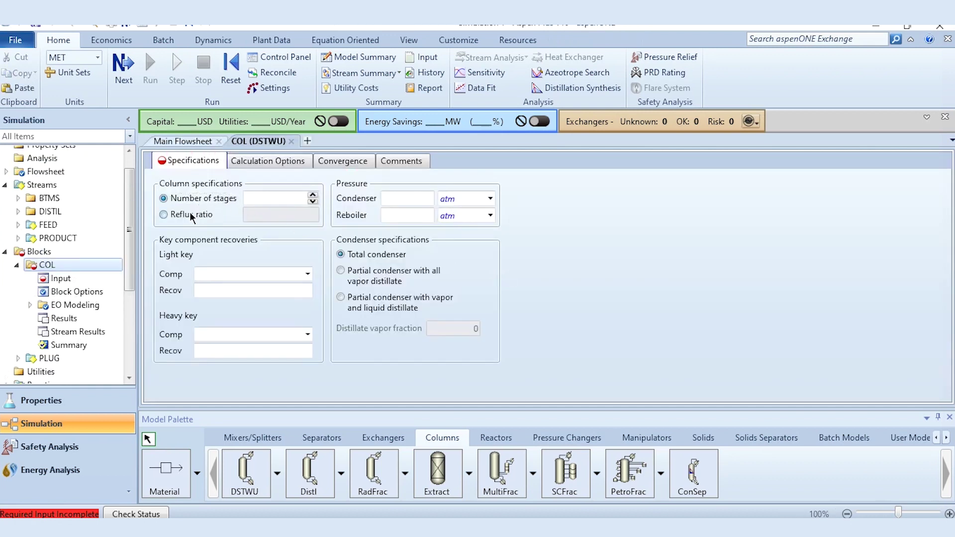
# Specify column COL with reflux ratio -1.3, condenser 14 atm, reboiler 14.5 atm and a partial condenser with all vapor distillate.
pyautogui.click(190, 216)
pyautogui.click(279, 213)
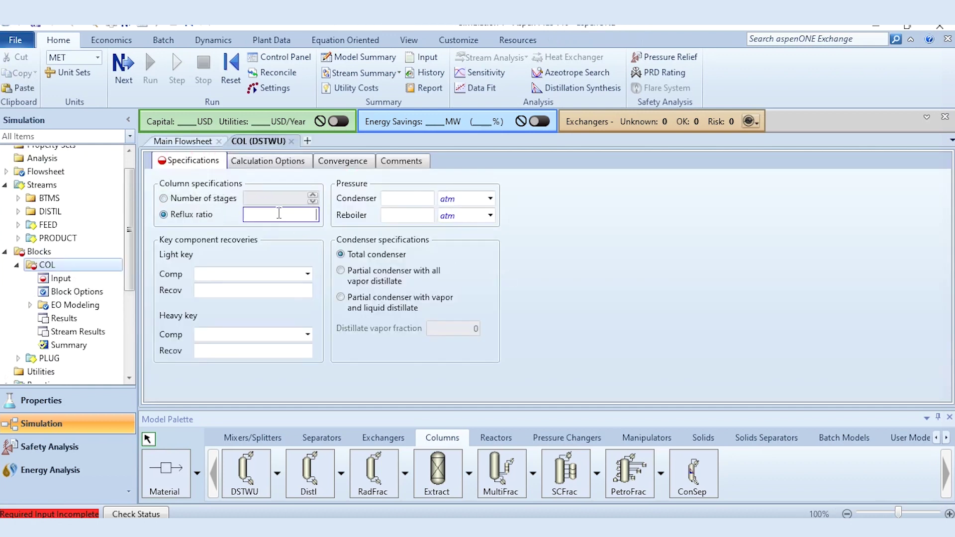
pyautogui.write('-1.3')
pyautogui.press('Tab')
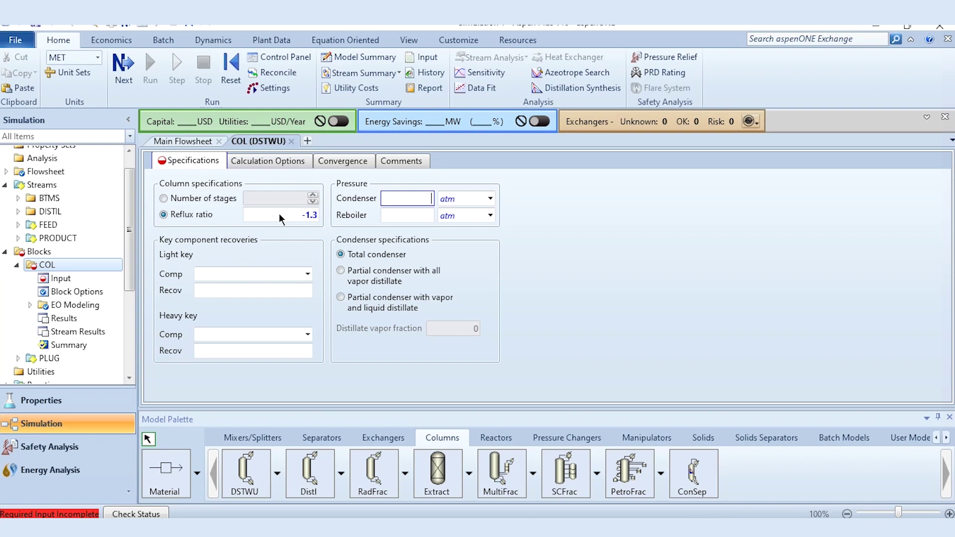
pyautogui.write('4')
pyautogui.press('Tab')
pyautogui.write('14.5')
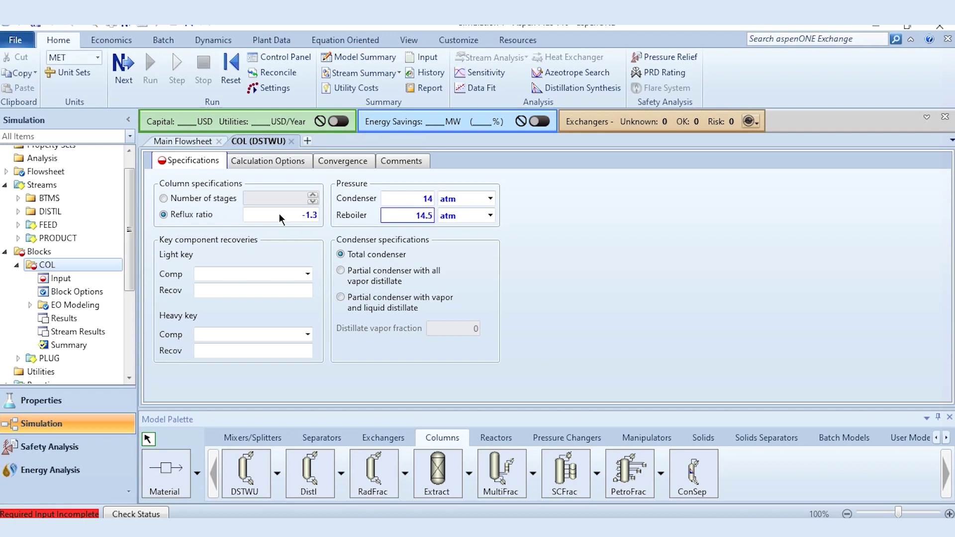
pyautogui.click(343, 275)
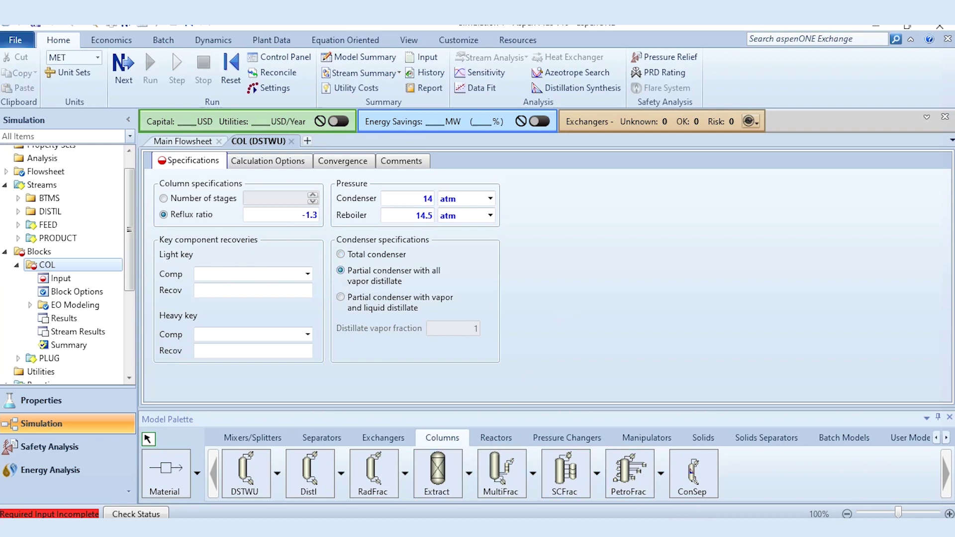
# Check the separation objective in the PDF, then calculate the top n-butane flow in Excel cell D3 as =C3-E3.
pyautogui.hotkey('alt', 'Tab')
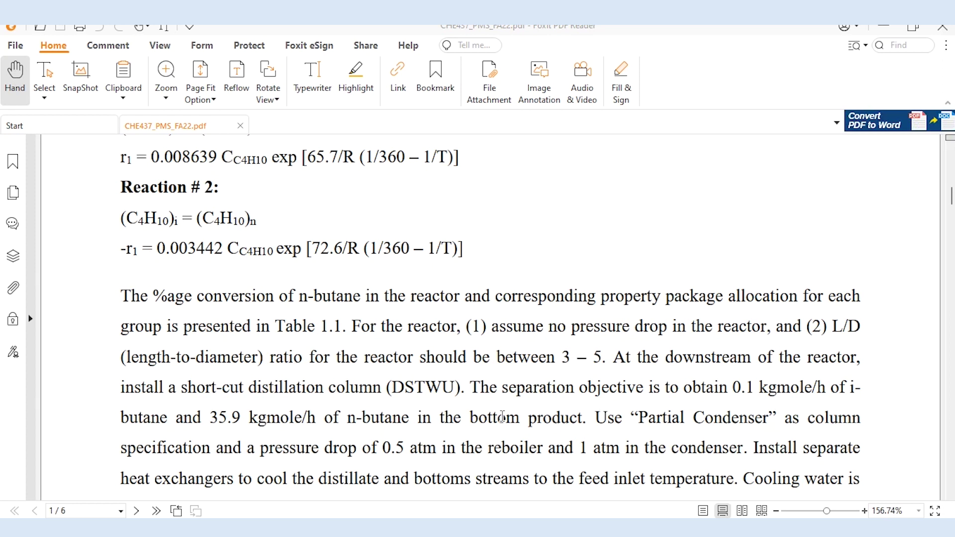
pyautogui.hotkey('alt', 'Tab')
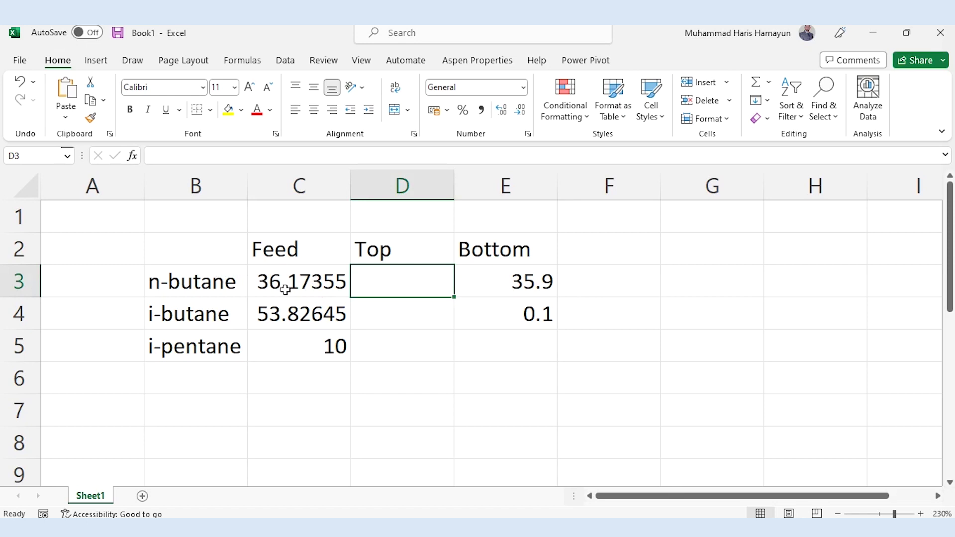
pyautogui.click(503, 287)
pyautogui.click(399, 290)
pyautogui.write('=')
pyautogui.press('Left')
pyautogui.write('-')
pyautogui.press('Right')
pyautogui.press('Return')
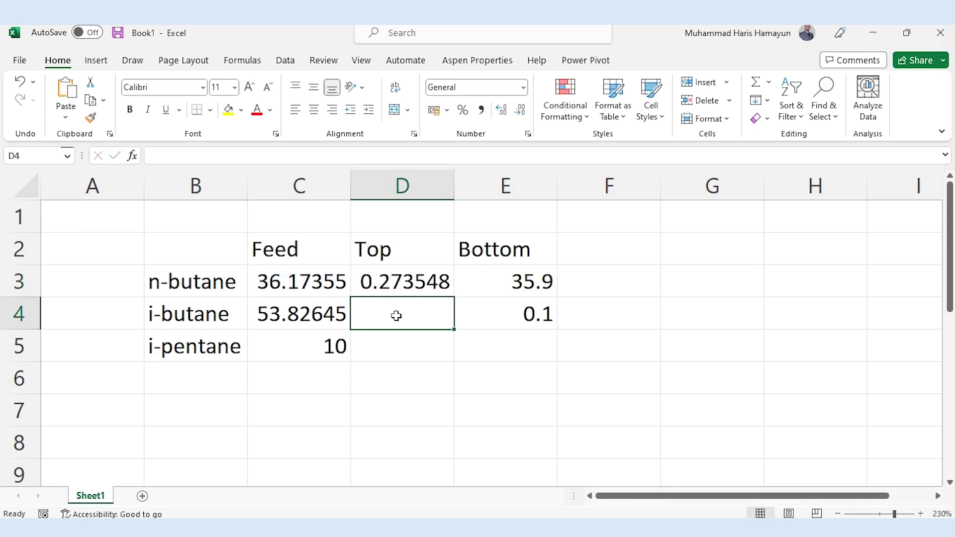
# Calculate the top i-butane flow in cell D4 as =C4-E4.
pyautogui.write('=')
pyautogui.press('Left')
pyautogui.write('-')
pyautogui.press('Right')
pyautogui.press('Return')
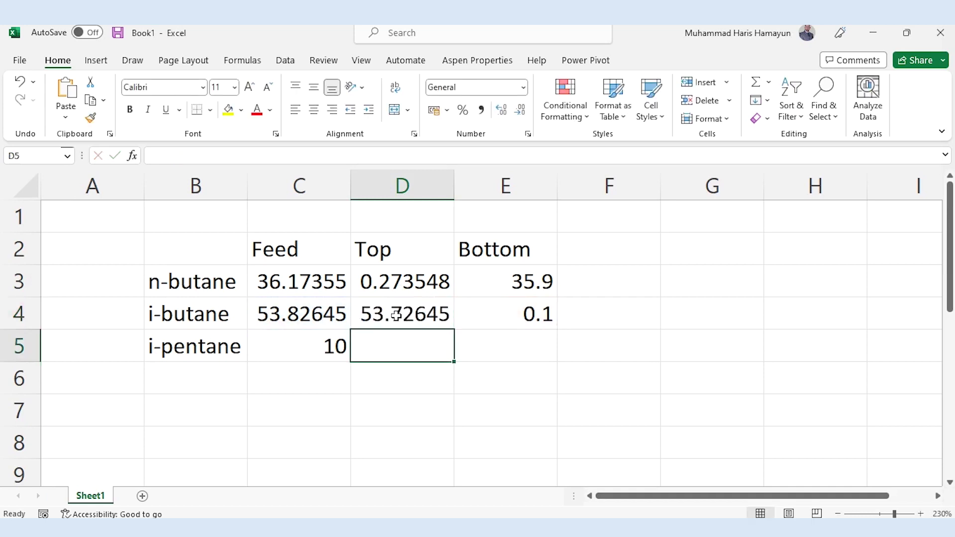
# Calculate the n-butane recovery to the top product in cell F3 as =D3/C3.
pyautogui.press('Up')
pyautogui.press('Up')
pyautogui.press('Right')
pyautogui.press('Right')
pyautogui.write('=')
pyautogui.press('Left')
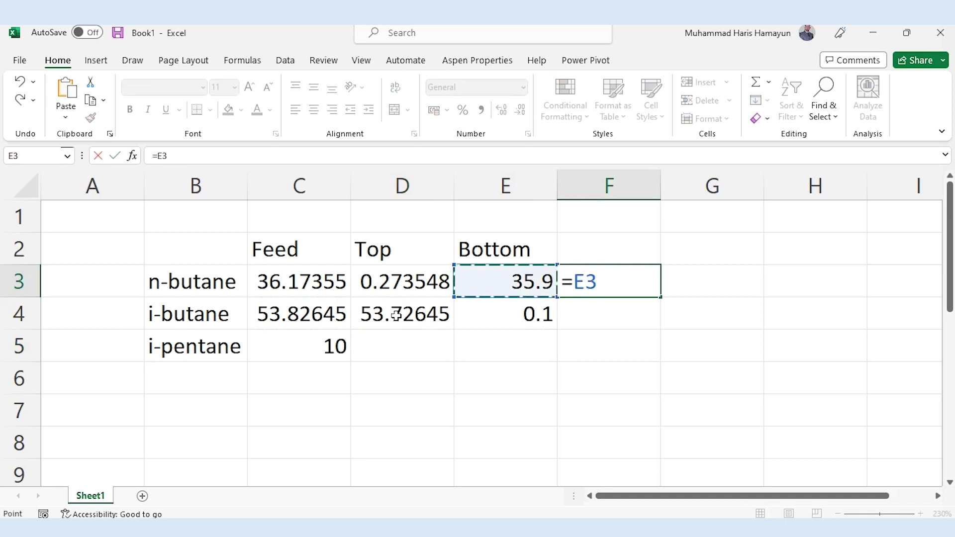
pyautogui.press('Left')
pyautogui.write('/')
pyautogui.press('Left')
pyautogui.press('Left')
pyautogui.press('Left')
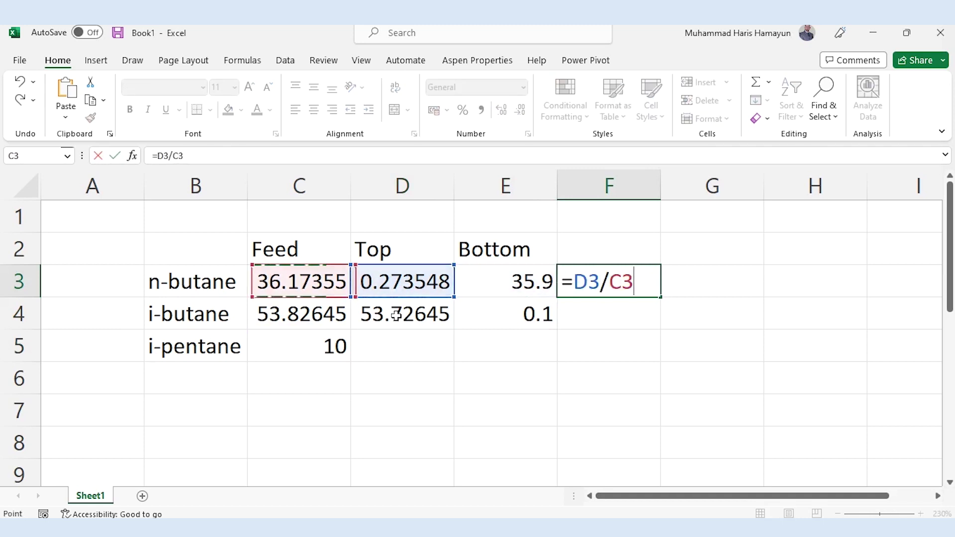
pyautogui.write('/')
pyautogui.press('BackSpace')
pyautogui.press('Return')
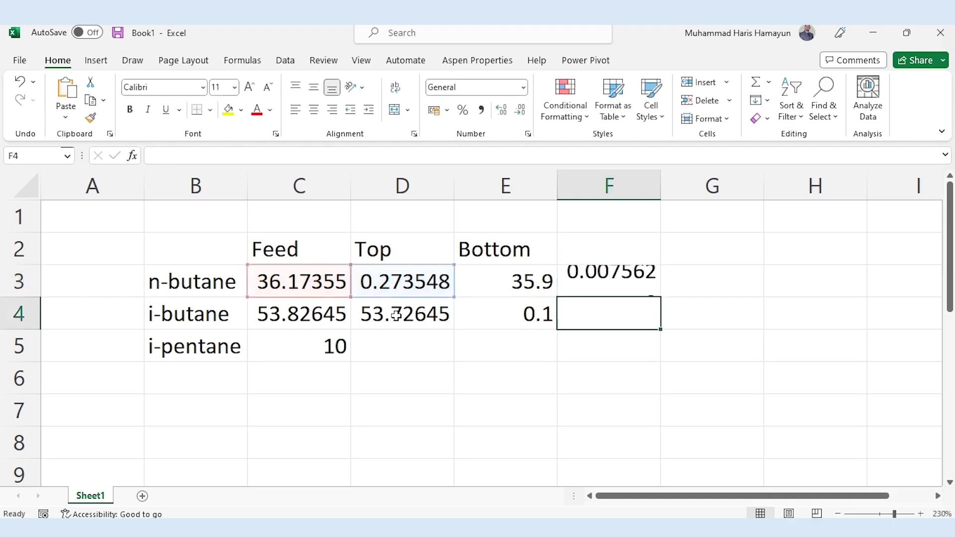
# Copy the n-butane recovery formula from F3 into F4 for i-butane.
pyautogui.press('Up')
pyautogui.hotkey('ctrl', 'c')
pyautogui.press('Down')
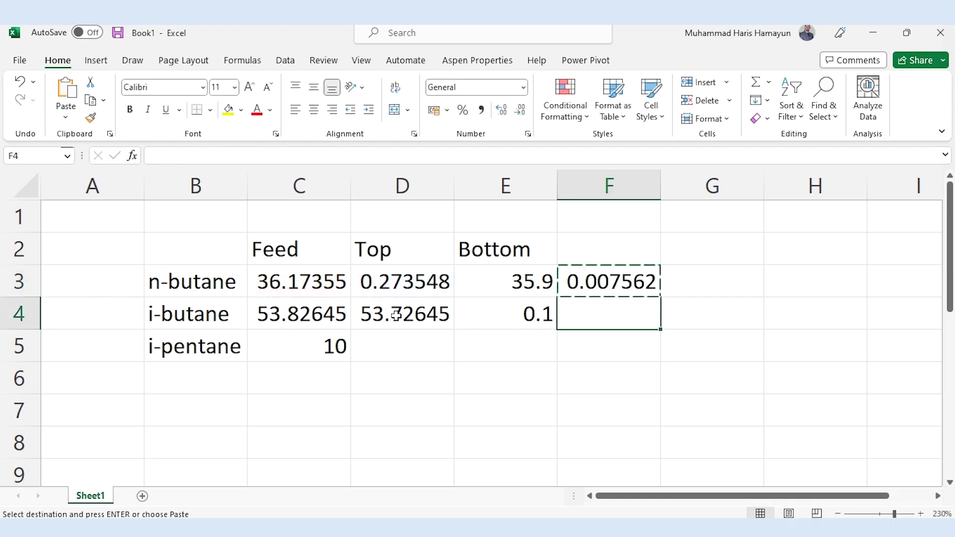
pyautogui.hotkey('ctrl', 'v')
pyautogui.press('Escape')
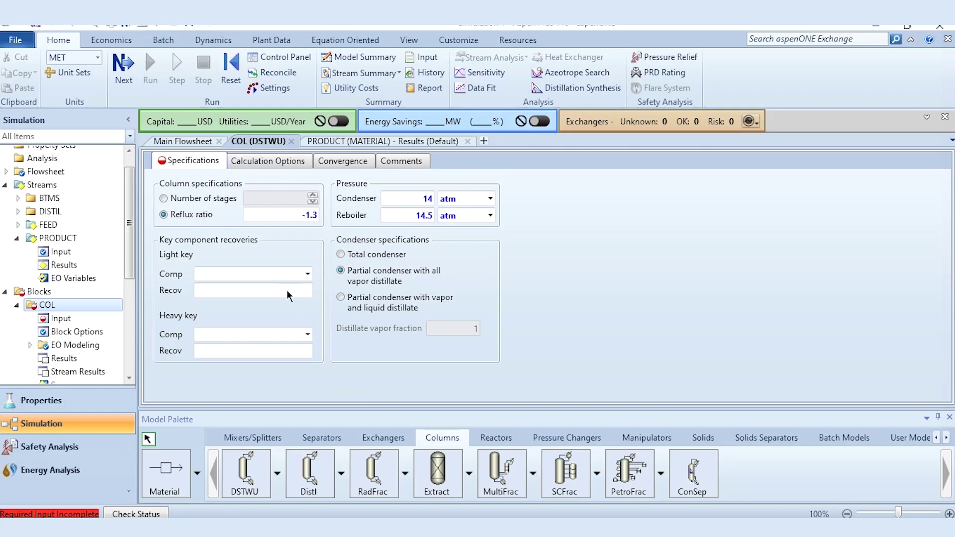
# In Aspen Plus, set COL's light key to I-BUTANE and heavy key to N-BUTANE, and paste Excel's F4 value 0.998142 as light key recovery.
pyautogui.click(308, 274)
pyautogui.click(239, 302)
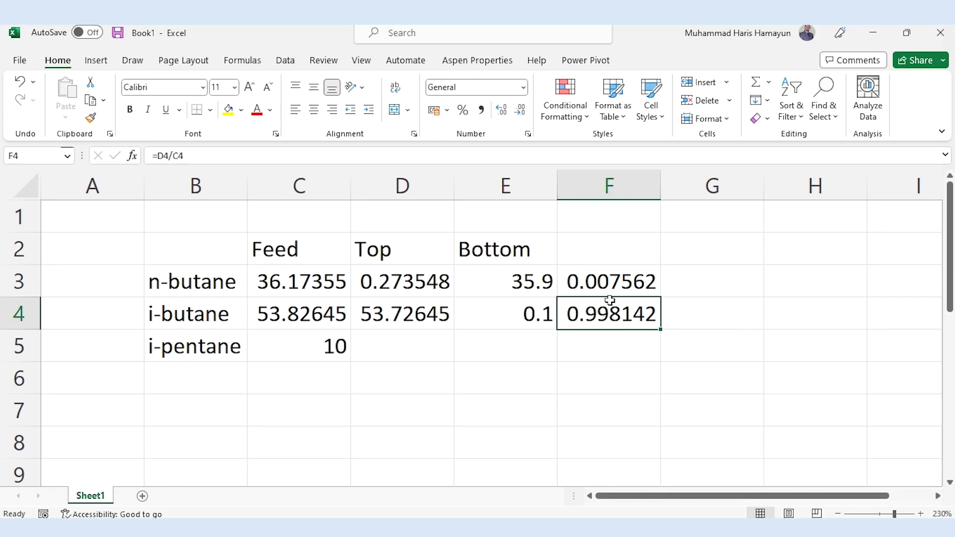
pyautogui.hotkey('ctrl', 'c')
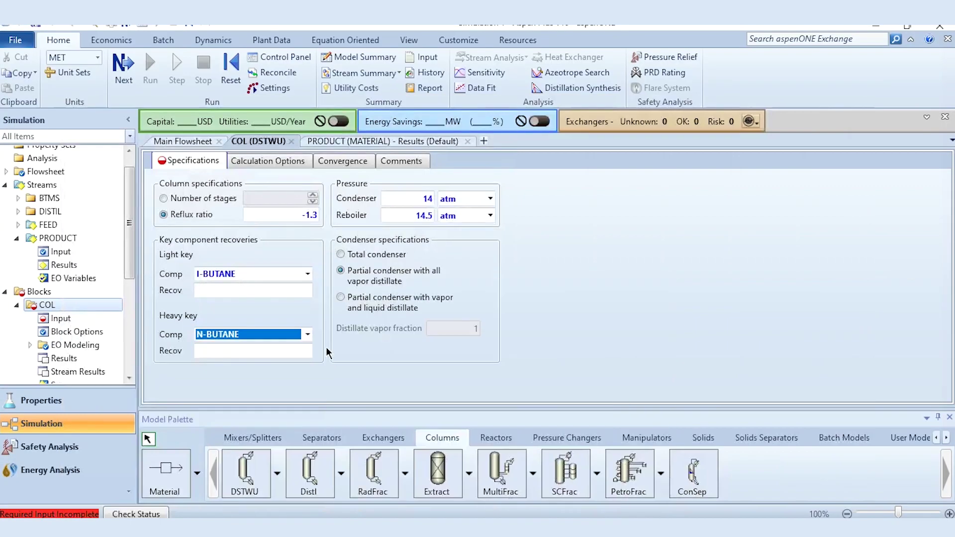
pyautogui.click(258, 286)
pyautogui.hotkey('ctrl', 'v')
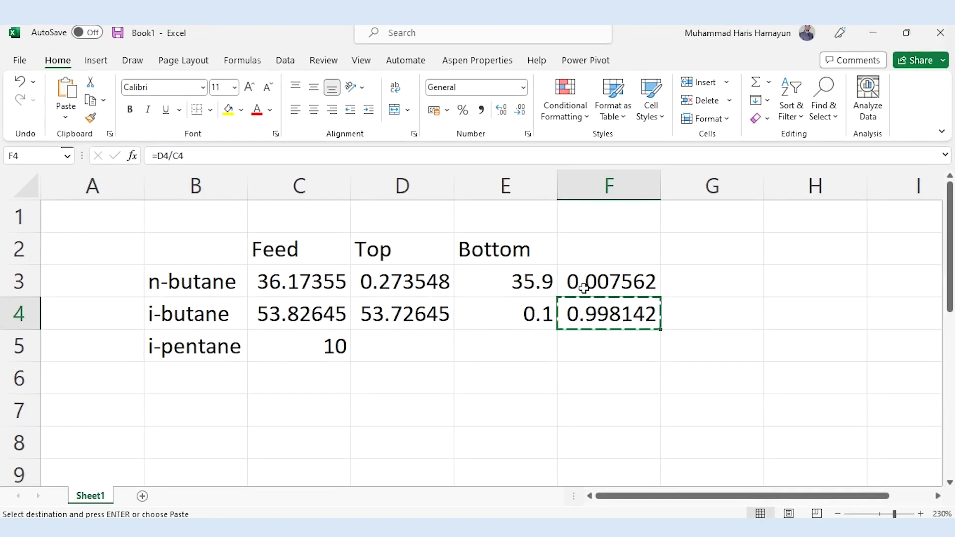
# Copy the n-butane recovery from Excel cell F3 into COL's heavy key recovery in Aspen Plus as 0.00756211.
pyautogui.press('Up')
pyautogui.hotkey('ctrl', 'c')
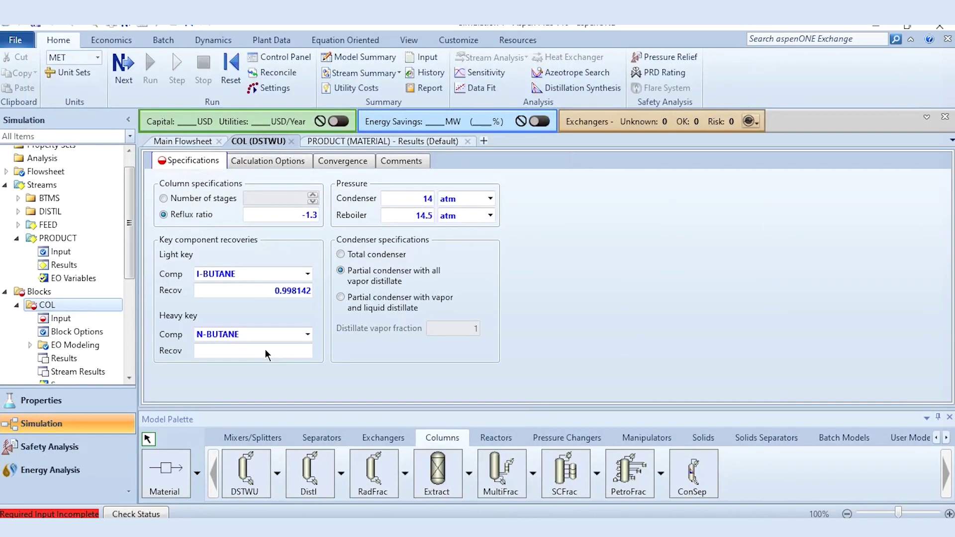
pyautogui.click(265, 350)
pyautogui.hotkey('ctrl', 'v')
pyautogui.press('Return')
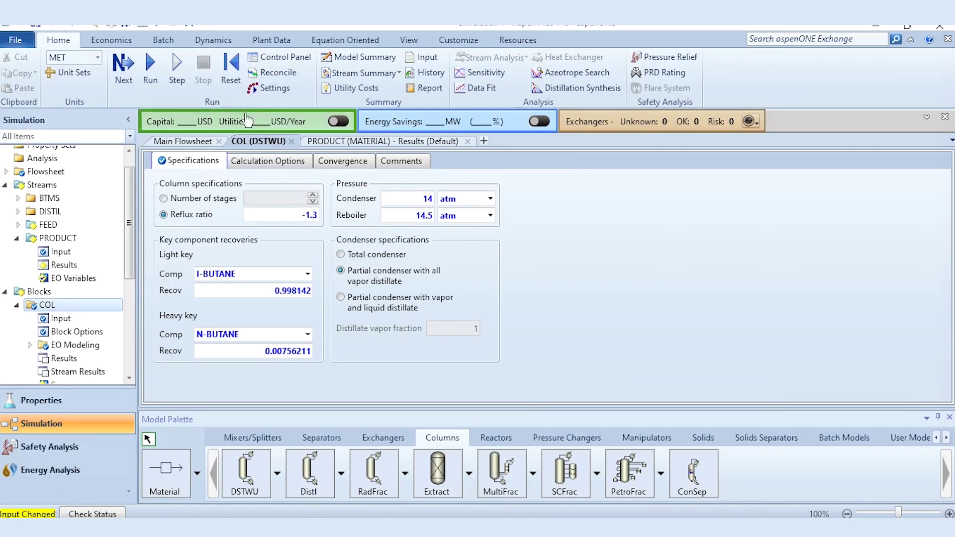
# Reinitialize the simulation and run it with the completed column specifications.
pyautogui.click(225, 80)
pyautogui.click(420, 307)
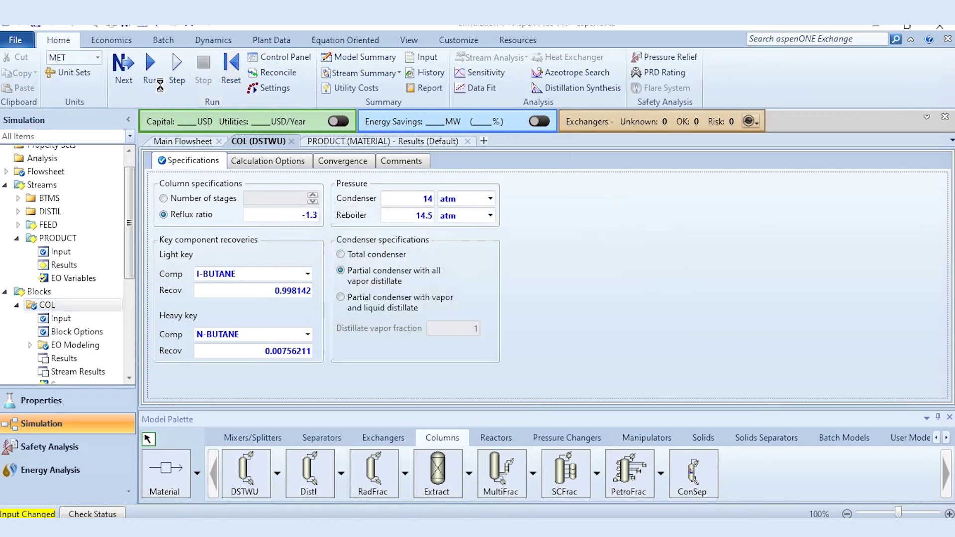
pyautogui.click(150, 64)
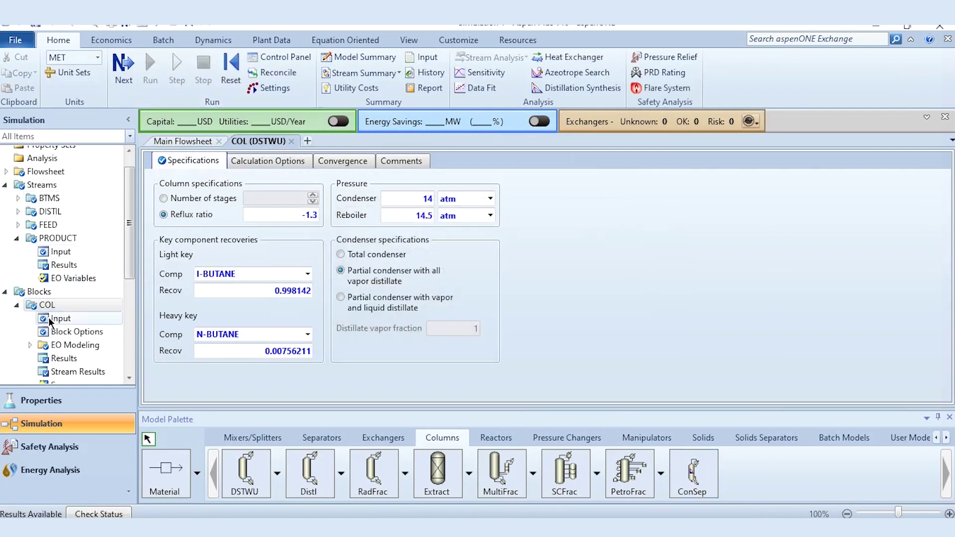
# View the component mole flows of PRODUCT, BTMS and DISTIL in the COL block's stream results.
pyautogui.scroll(-1, 61, 341)
pyautogui.click(61, 339)
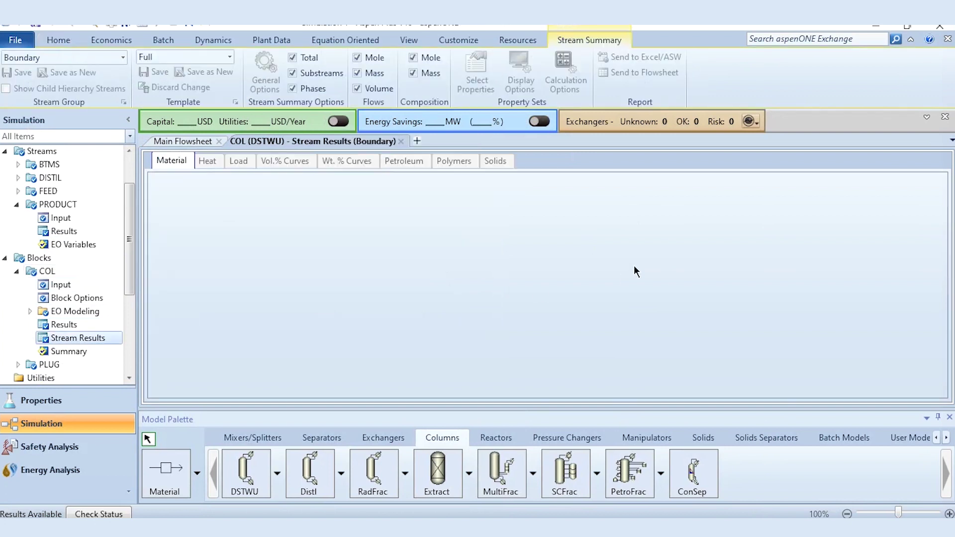
pyautogui.scroll(-3, 633, 268)
pyautogui.scroll(-3, 633, 268)
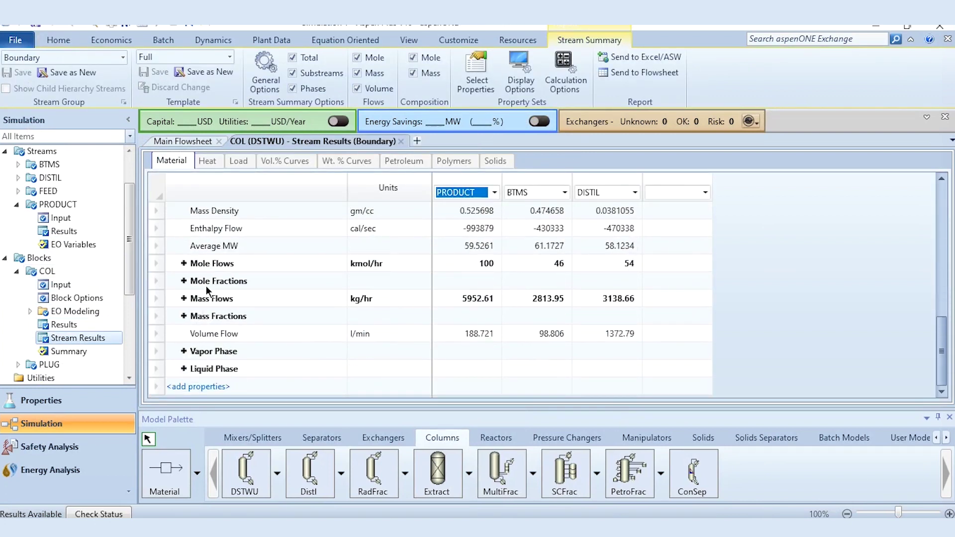
pyautogui.click(181, 266)
pyautogui.click(181, 264)
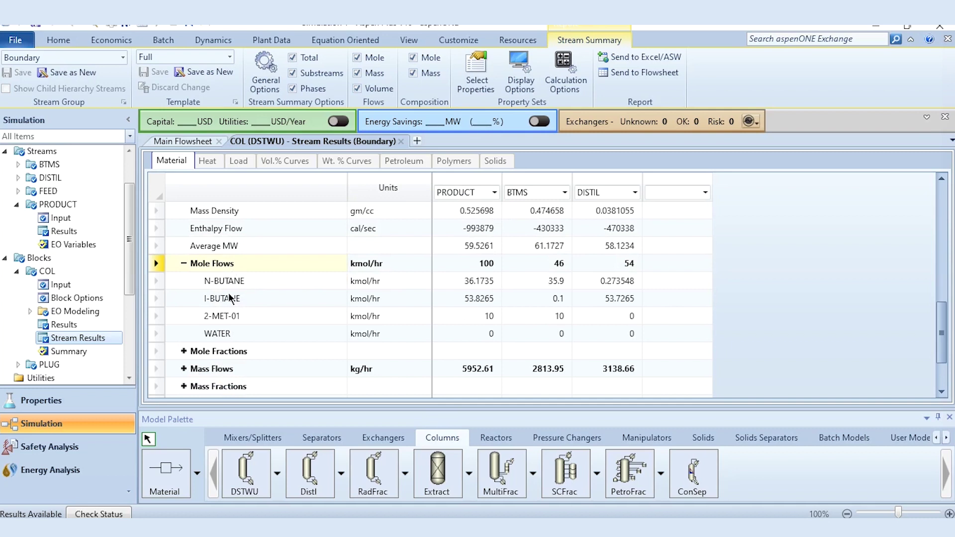
# Place a HeatX exchanger named HX1 on the main flowsheet, above and beyond the end of the DISTIL stream.
pyautogui.click(181, 144)
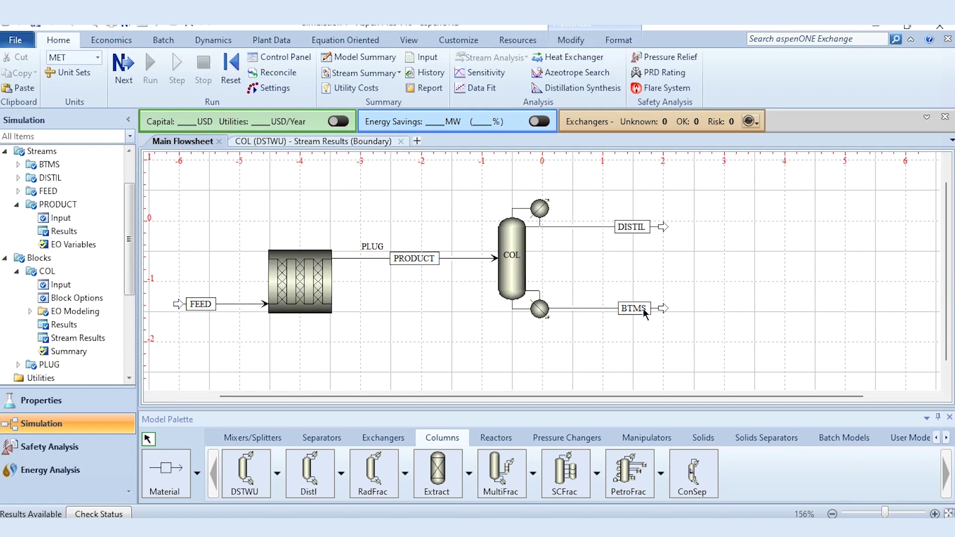
pyautogui.scroll(2, 721, 324)
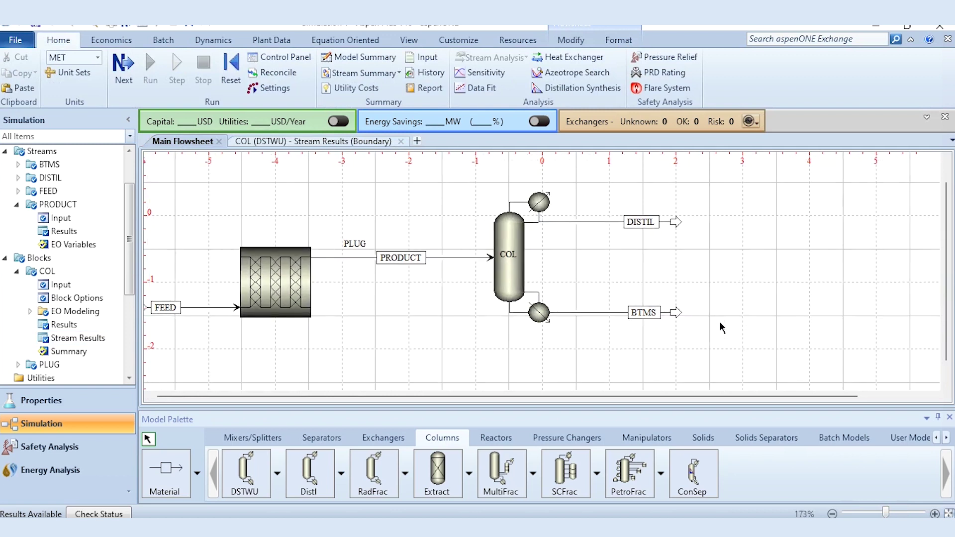
pyautogui.click(933, 397)
pyautogui.click(933, 397)
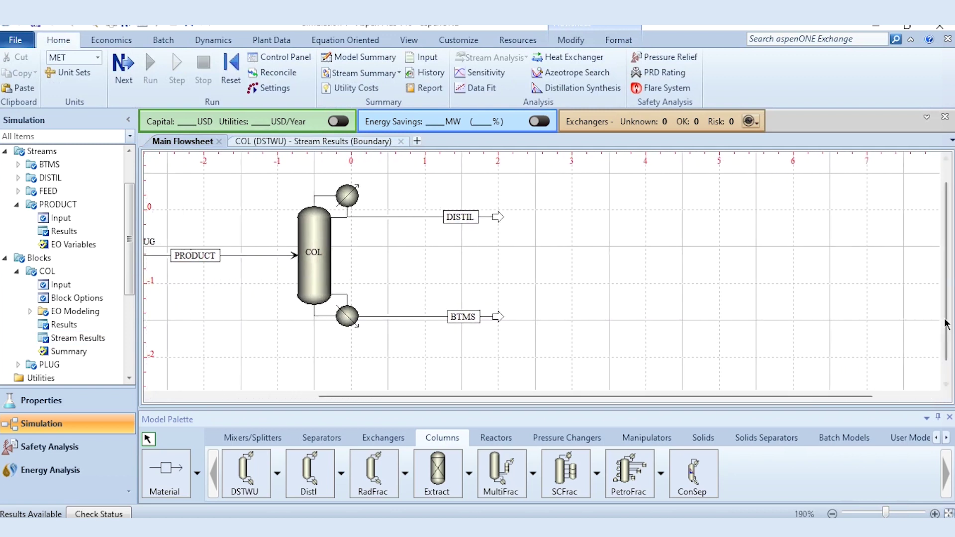
pyautogui.click(946, 164)
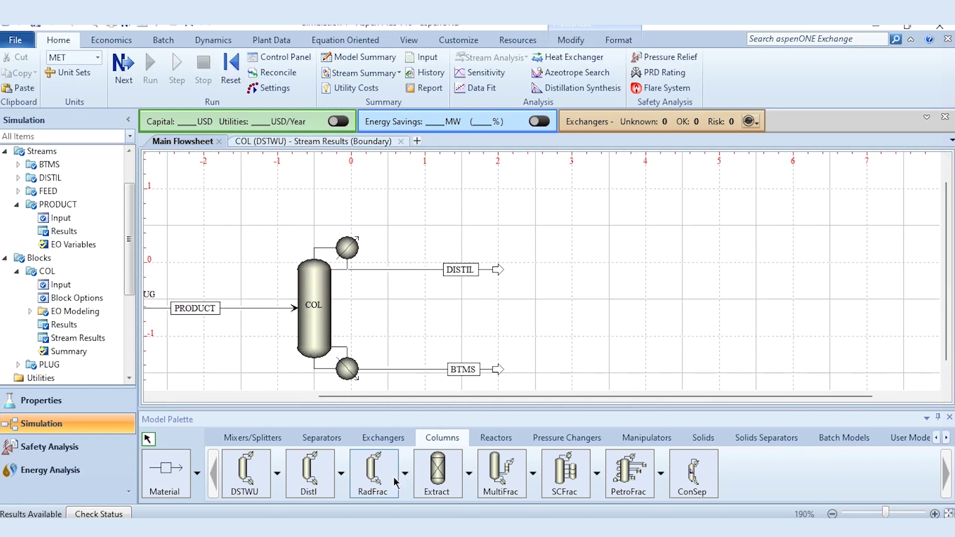
pyautogui.click(374, 442)
pyautogui.click(314, 449)
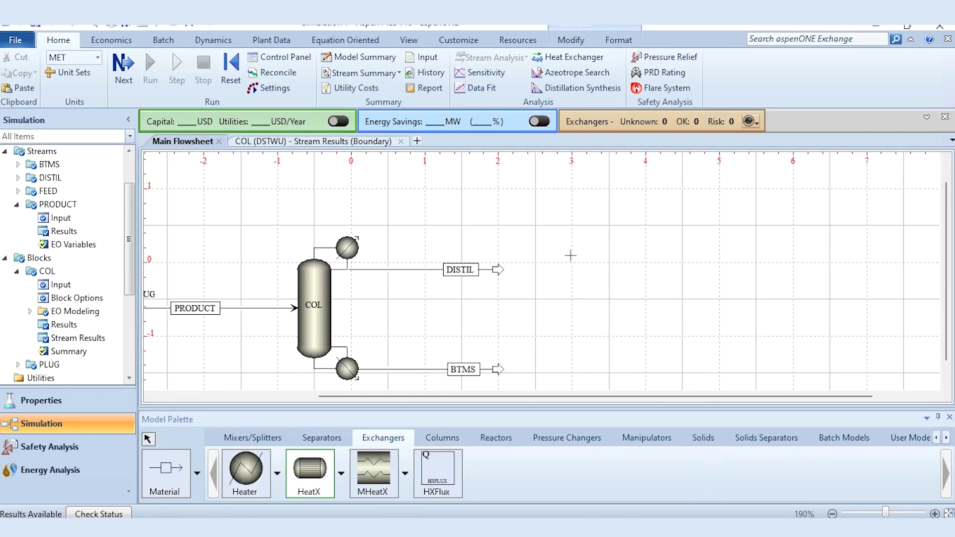
pyautogui.click(644, 226)
pyautogui.write('HX1')
pyautogui.press('Return')
pyautogui.press('Escape')
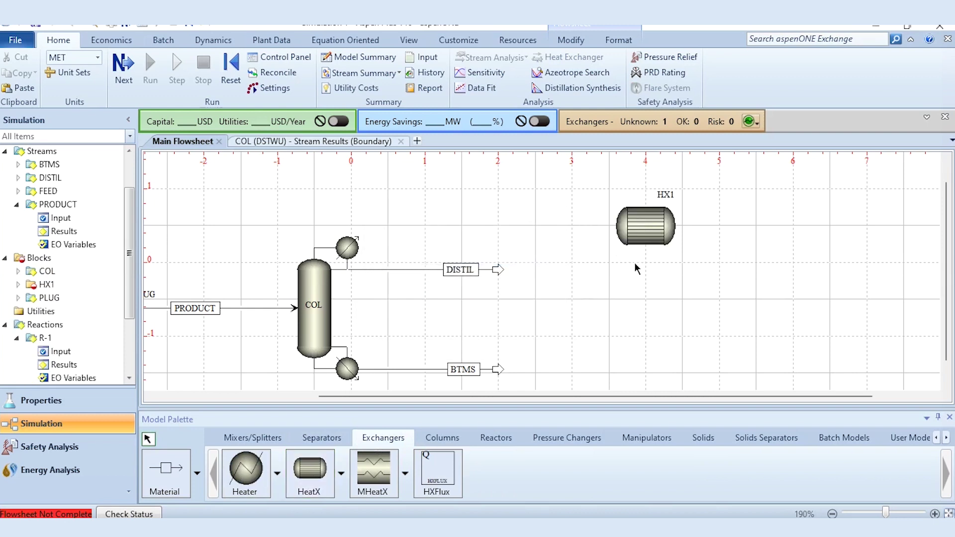
# Connect the DISTIL stream to HX1's lower inlet and add a material stream W1 feeding its side inlet.
pyautogui.click(498, 271)
pyautogui.moveTo(499, 273); pyautogui.dragTo(664, 254)
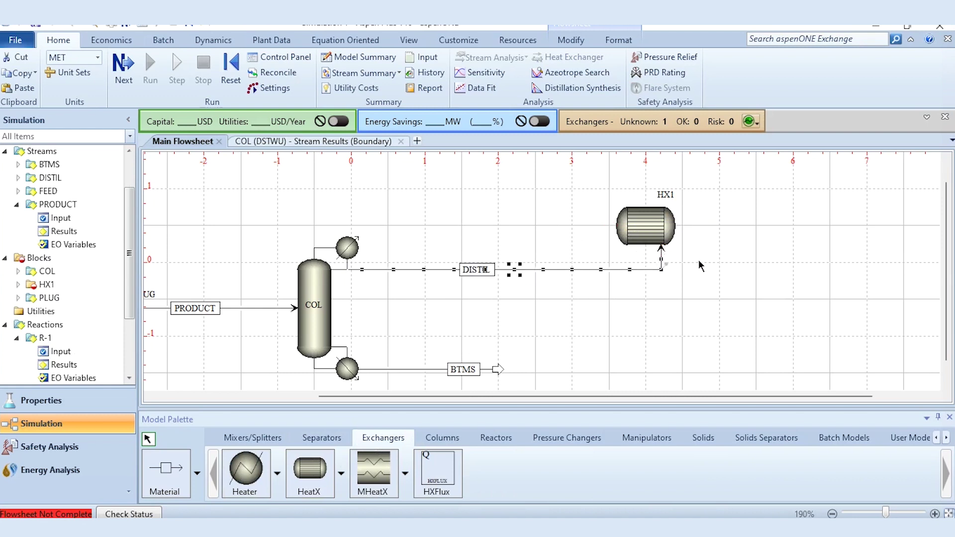
pyautogui.click(945, 160)
pyautogui.scroll(3, 946, 159)
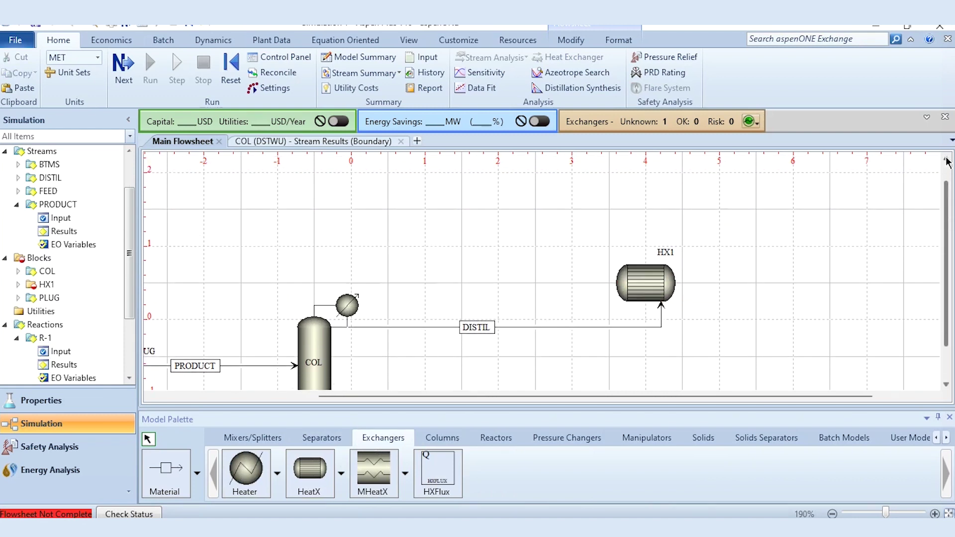
pyautogui.click(164, 470)
pyautogui.click(610, 306)
pyautogui.click(493, 310)
pyautogui.write('W')
pyautogui.press('Return')
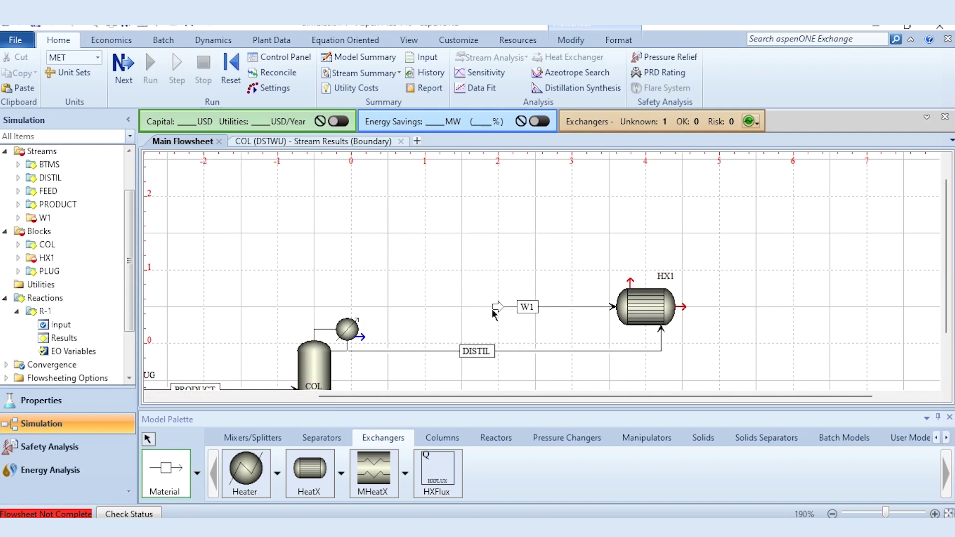
# Add outlet material streams DISTIL2 from HX1's upper port and W2 from its side port.
pyautogui.click(630, 282)
pyautogui.click(705, 206)
pyautogui.click(719, 198)
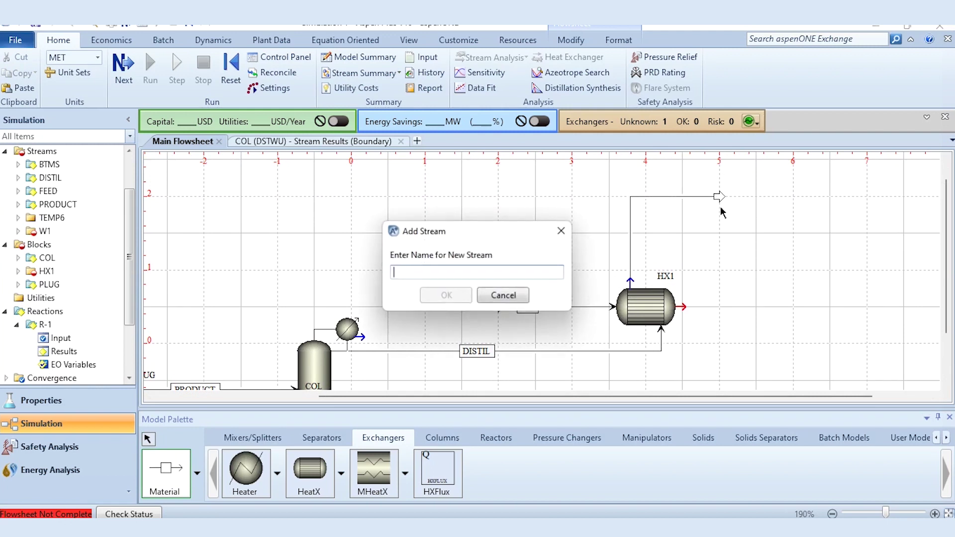
pyautogui.write('DISTIL2')
pyautogui.press('Return')
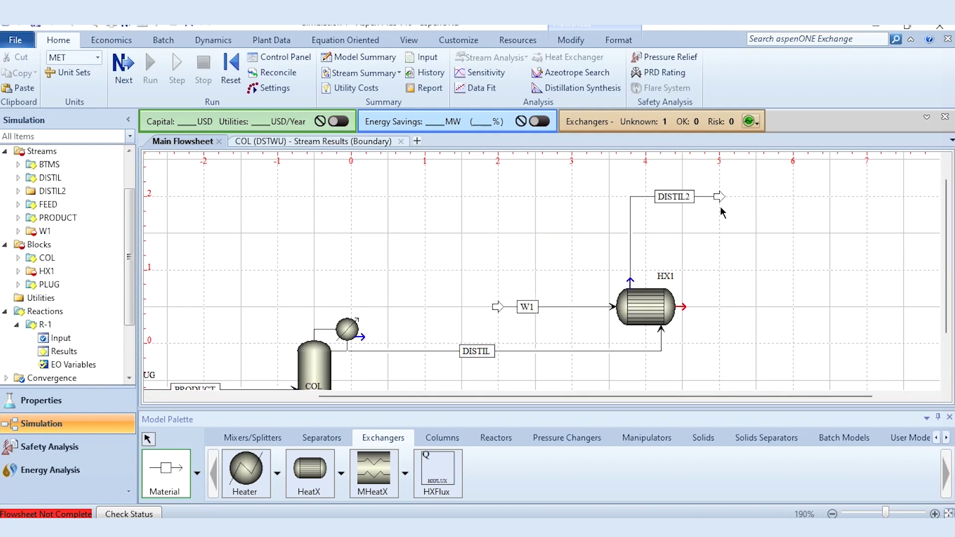
pyautogui.click(683, 307)
pyautogui.click(768, 305)
pyautogui.write('W2')
pyautogui.press('Return')
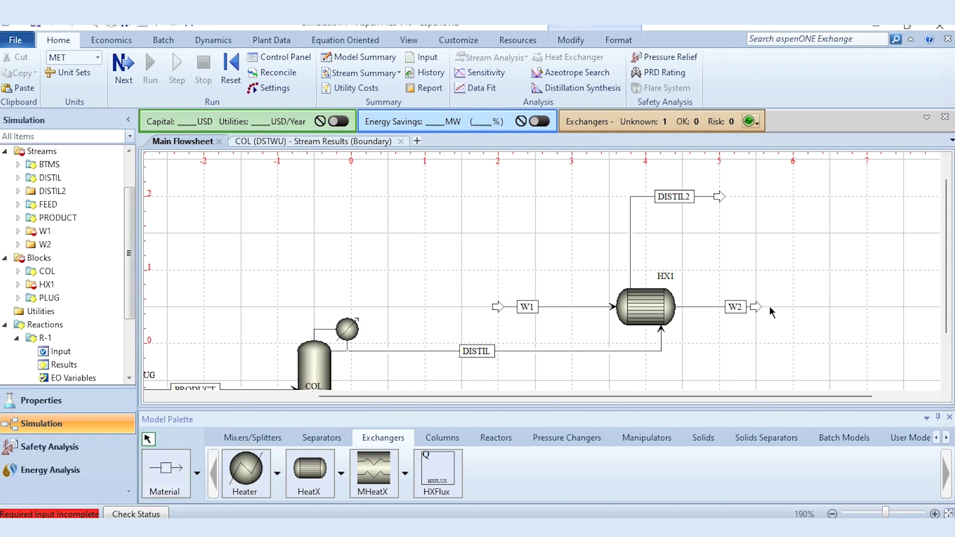
# Following the PDF's cooling water data, specify stream W1 as 298.15 K, 10 atm and 1000 kmol/hr with a WATER mole fraction of 1.
pyautogui.click(597, 306)
pyautogui.hotkey('alt', 'Tab')
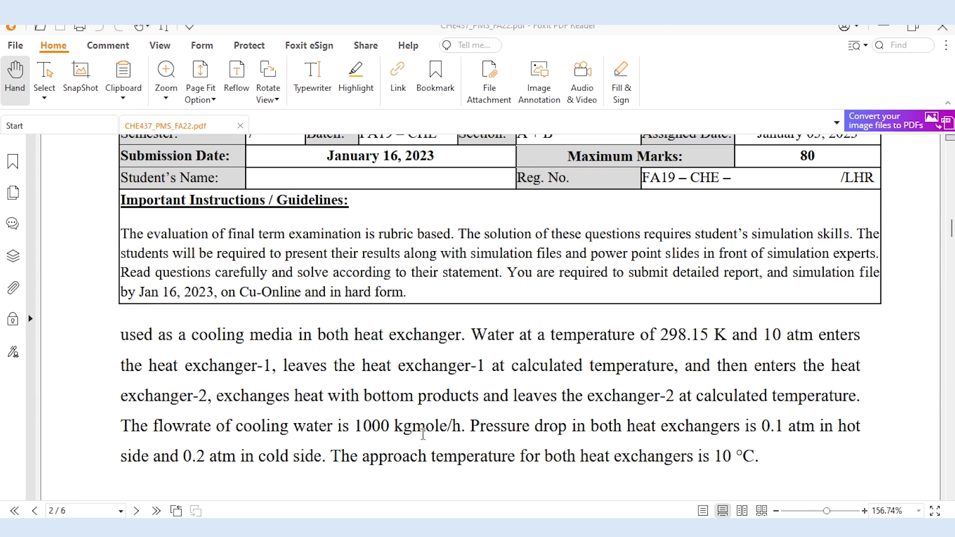
pyautogui.hotkey('alt', 'Tab')
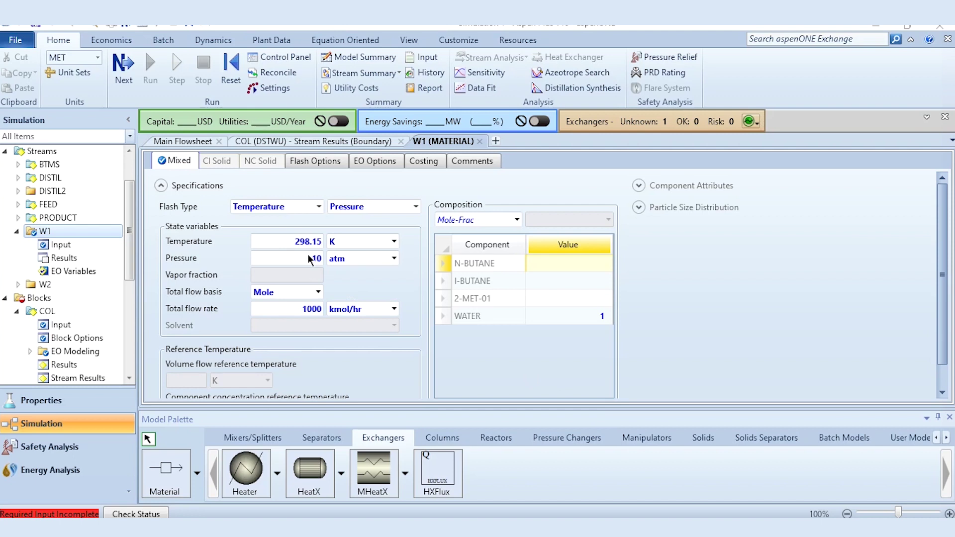
# Set HX1's minimum temperature approach to 10 K and recheck its stream connections on the flowsheet.
pyautogui.click(182, 141)
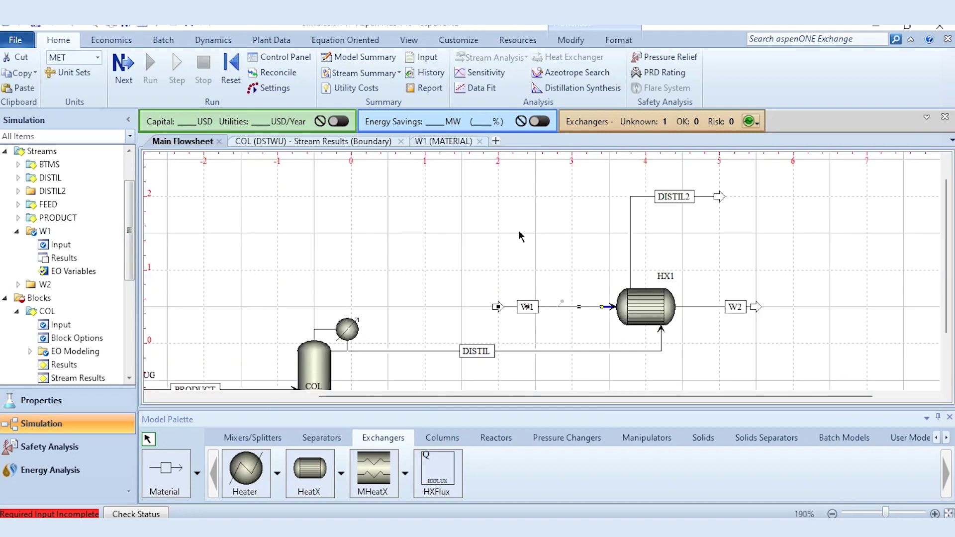
pyautogui.doubleClick(651, 315)
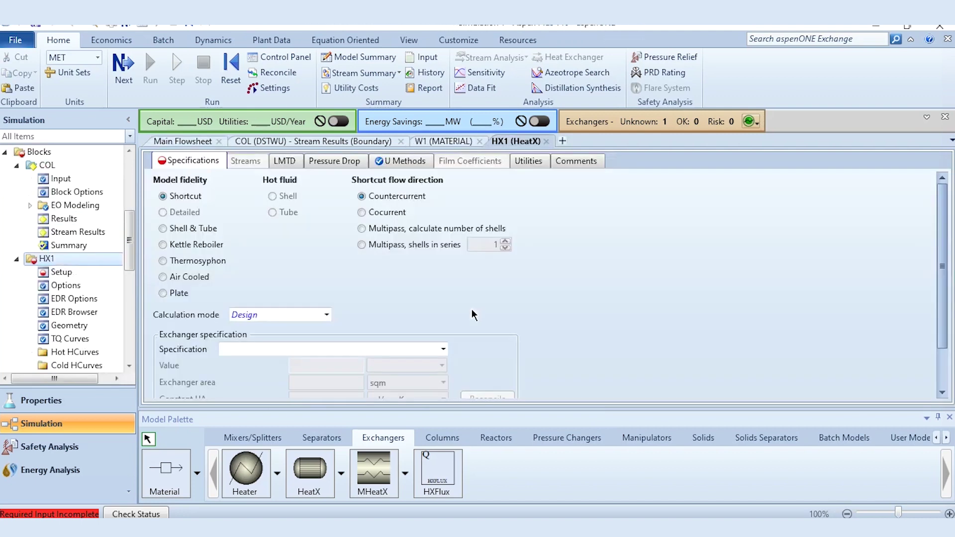
pyautogui.click(332, 365)
pyautogui.write('10')
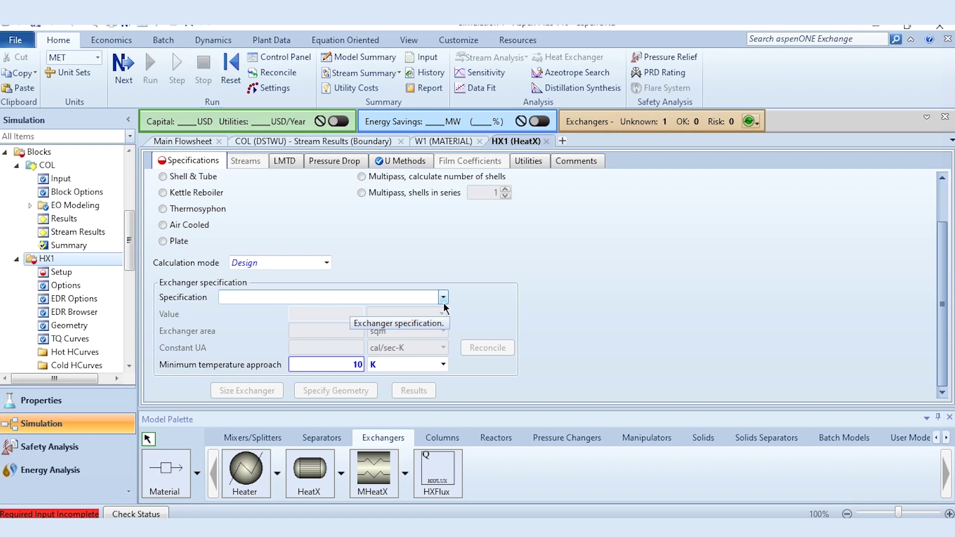
pyautogui.click(179, 141)
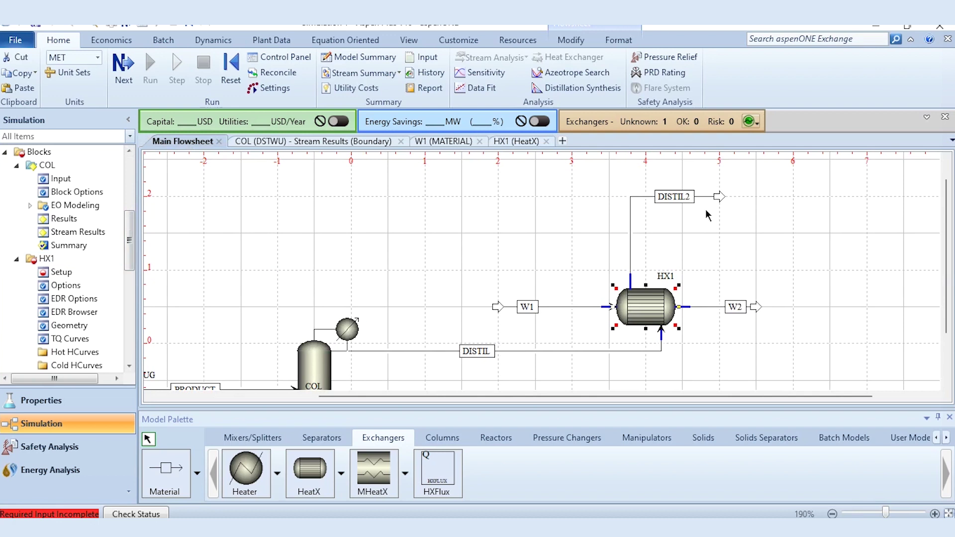
pyautogui.click(513, 144)
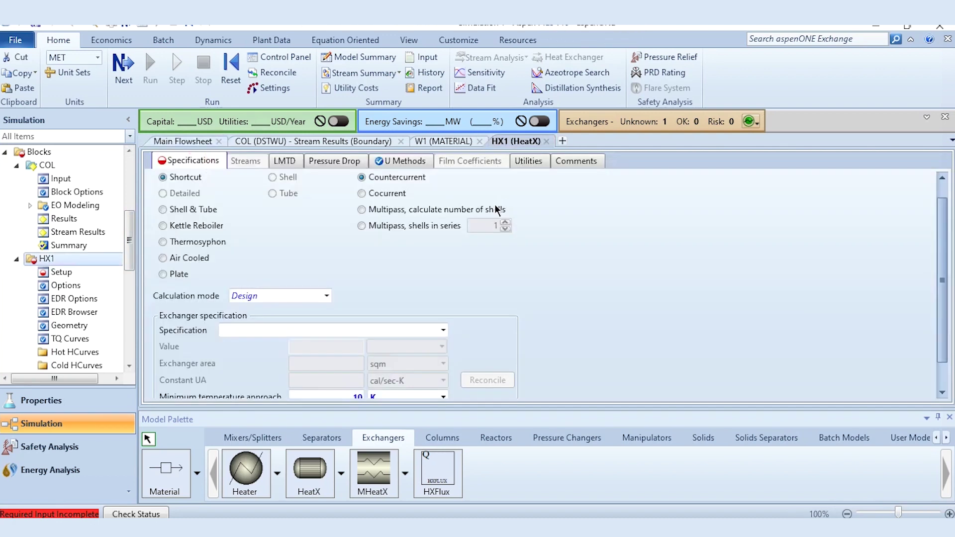
# Specify exchanger HX1 by a hot stream outlet temperature of 330 K.
pyautogui.click(440, 330)
pyautogui.click(368, 344)
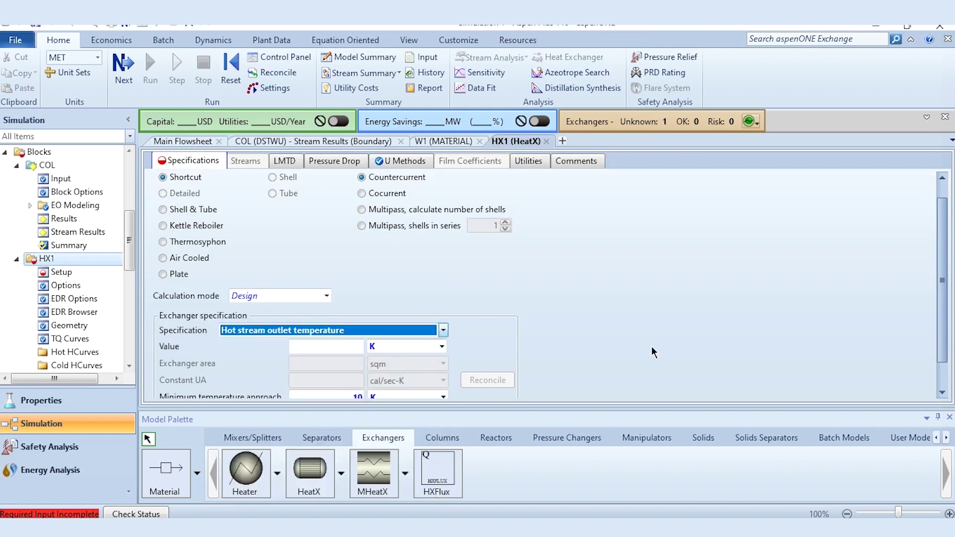
pyautogui.click(359, 314)
pyautogui.write('33')
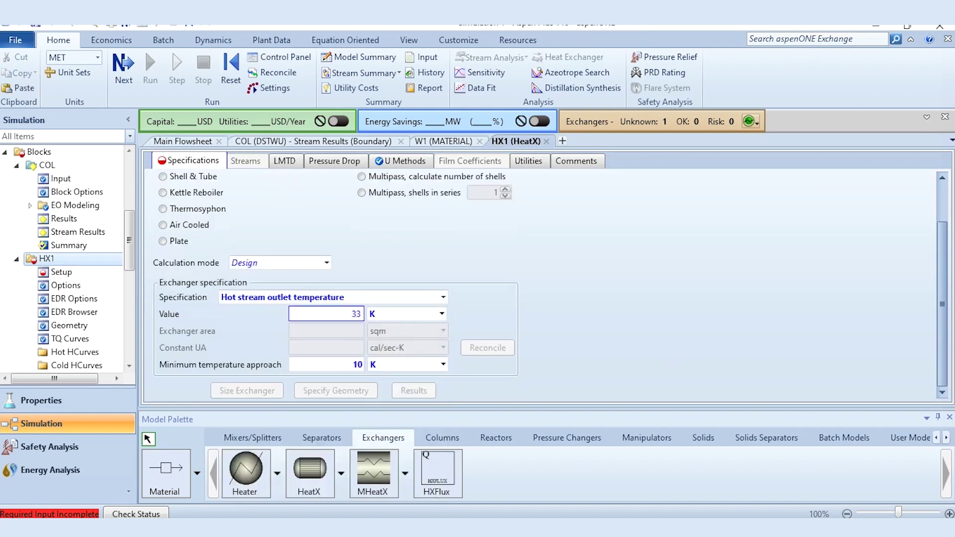
pyautogui.write('0')
# Set HX1's outlet pressure to -0.1 atm on the hot side and -0.2 atm on the cold side.
pyautogui.click(335, 161)
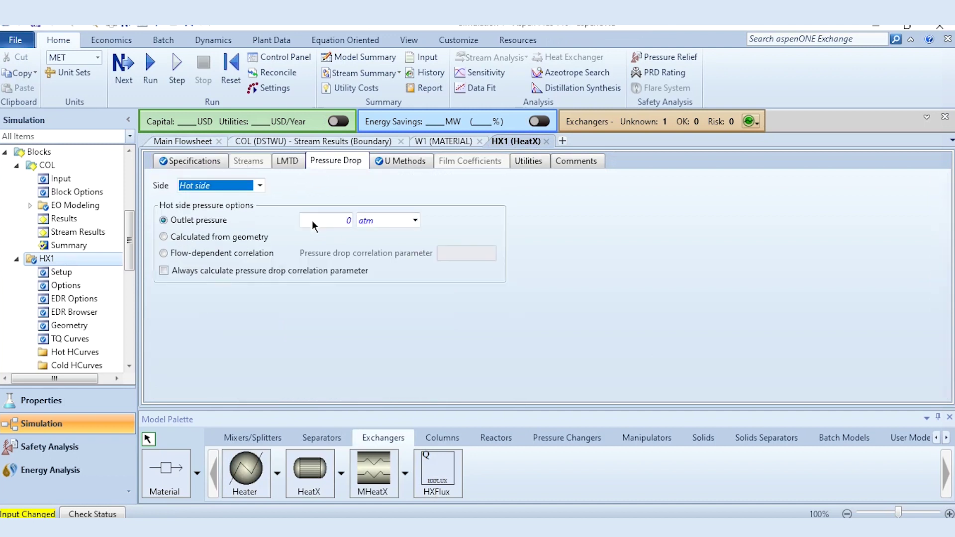
pyautogui.click(311, 219)
pyautogui.press('BackSpace')
pyautogui.write('-0.1')
pyautogui.press('Return')
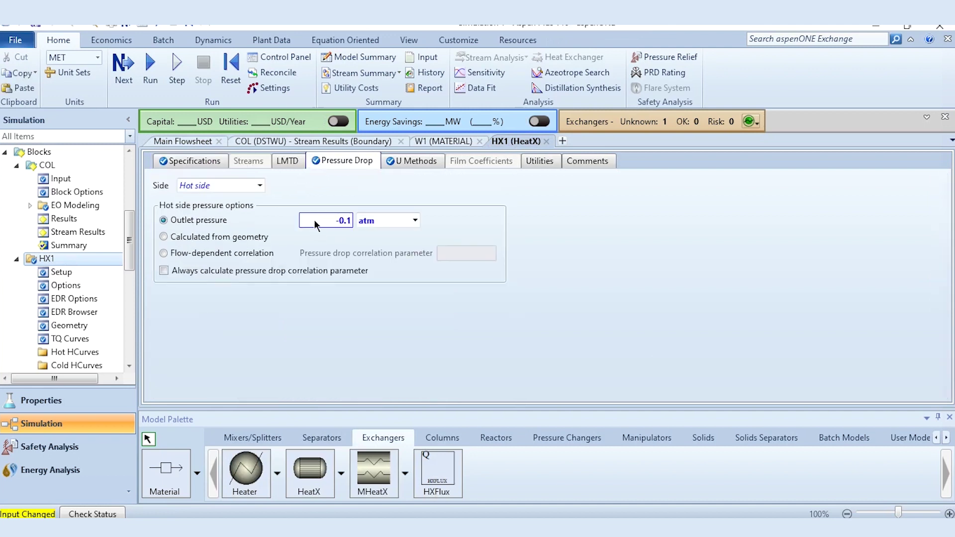
pyautogui.click(259, 185)
pyautogui.click(218, 204)
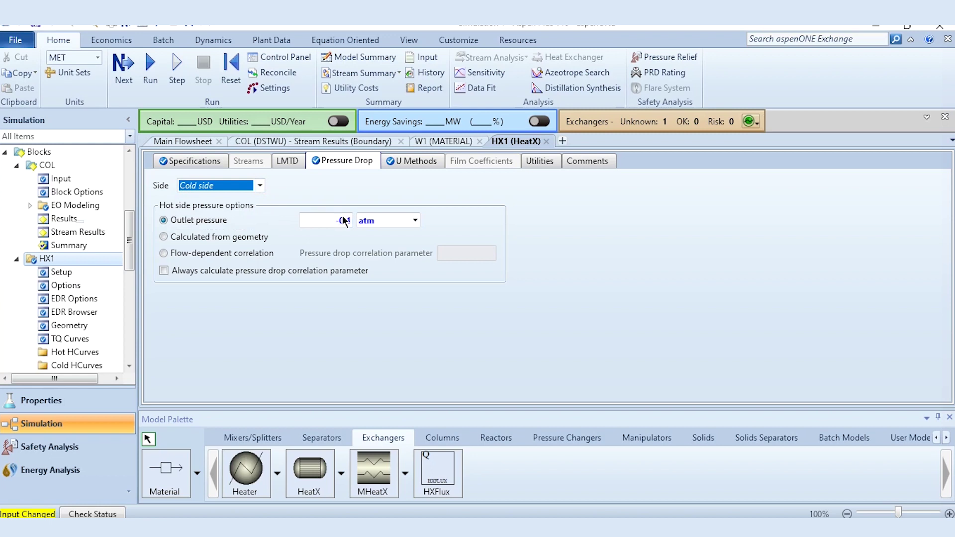
pyautogui.click(344, 221)
pyautogui.write('-0.2')
pyautogui.press('Return')
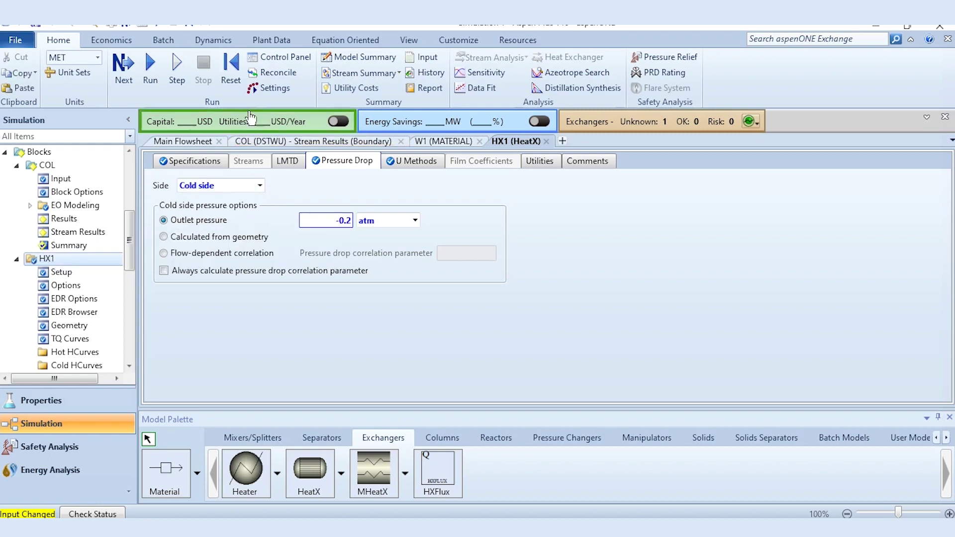
# Reinitialize and run the simulation, and open HX1's thermal results.
pyautogui.click(231, 69)
pyautogui.press('Return')
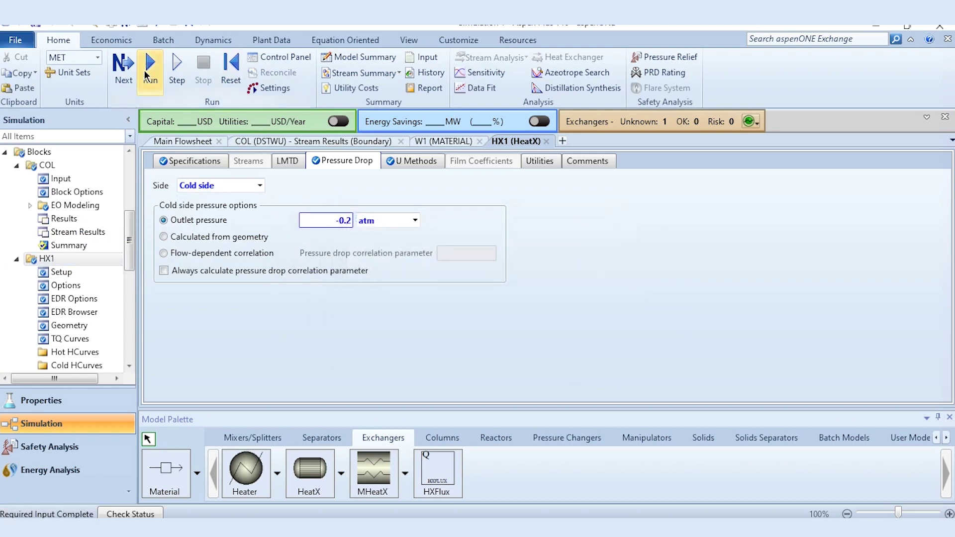
pyautogui.click(149, 70)
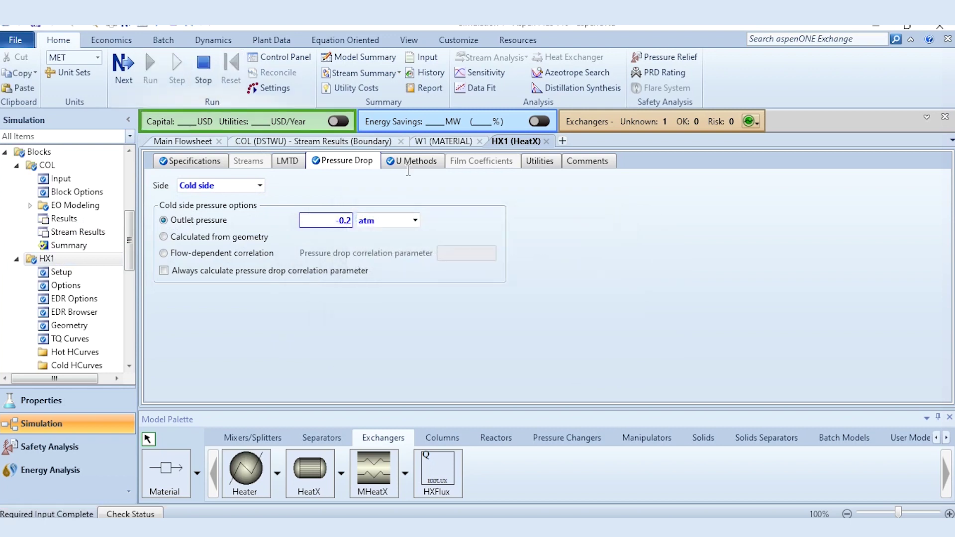
pyautogui.click(546, 141)
pyautogui.scroll(-3, 70, 320)
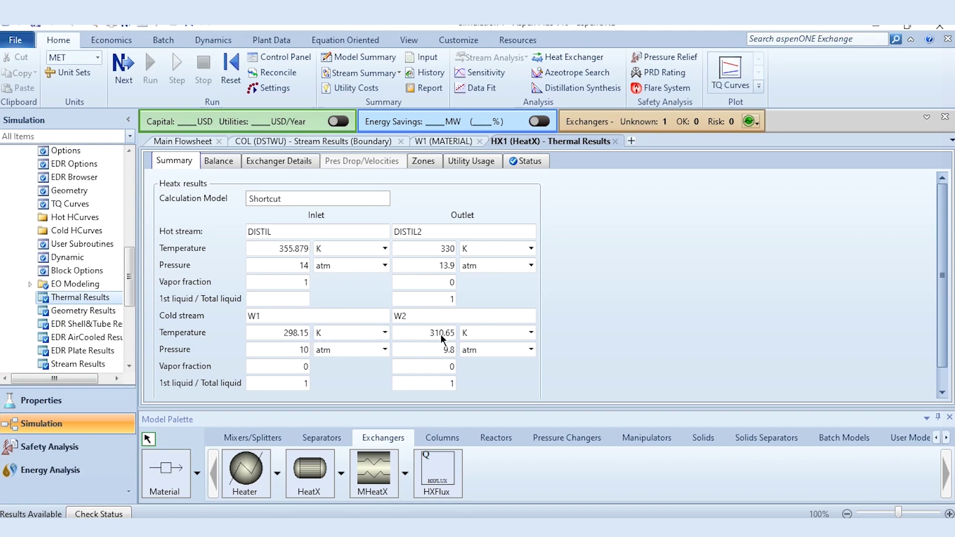
# Place a HeatX block named HX2 below HX1 and connect BTMS to its lower inlet and W2 to its side inlet.
pyautogui.click(182, 141)
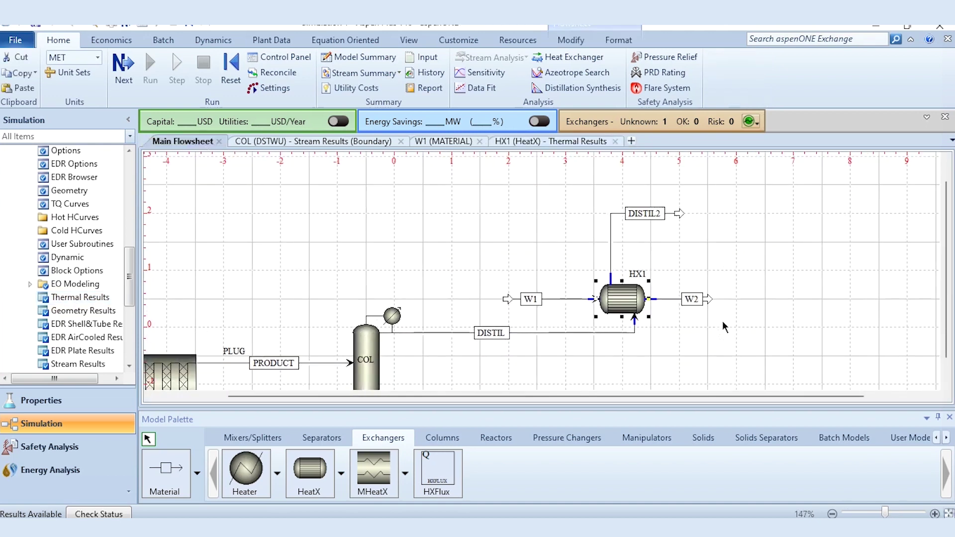
pyautogui.scroll(-5, 944, 380)
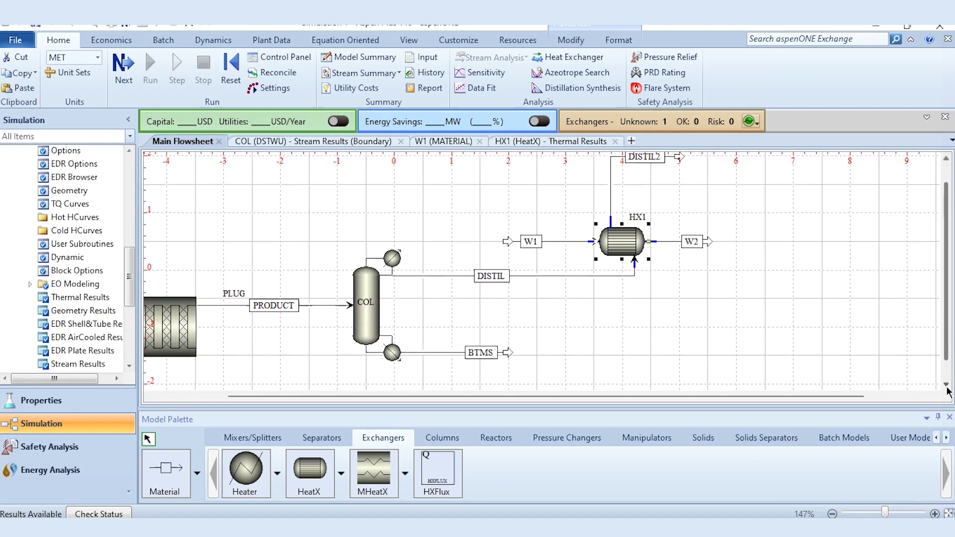
pyautogui.scroll(-2, 946, 391)
pyautogui.click(309, 485)
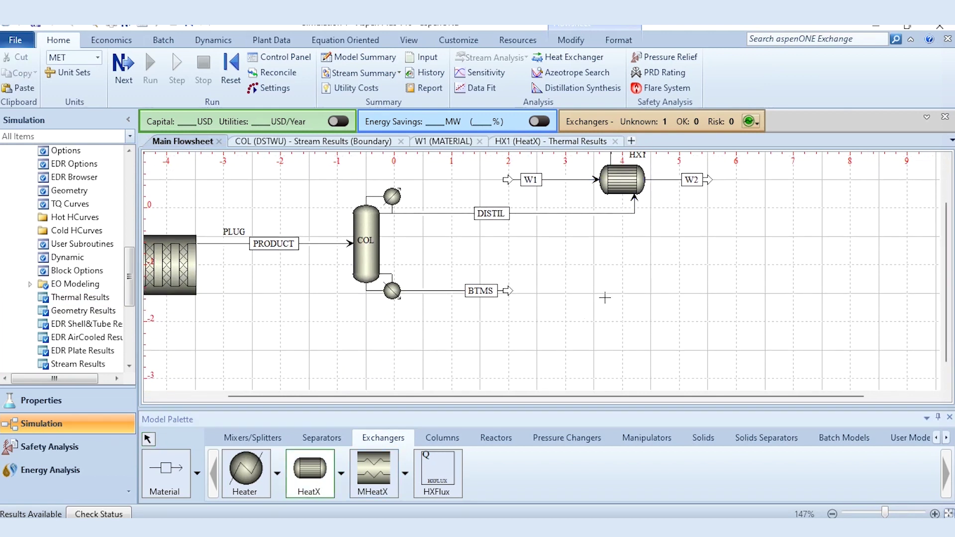
pyautogui.click(622, 293)
pyautogui.write('HX2')
pyautogui.press('Return')
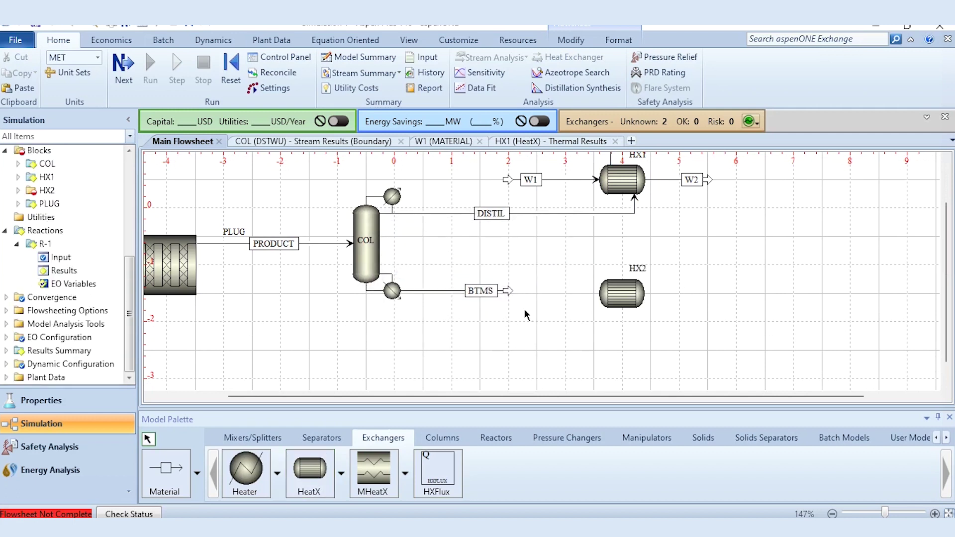
pyautogui.moveTo(508, 290); pyautogui.dragTo(634, 310)
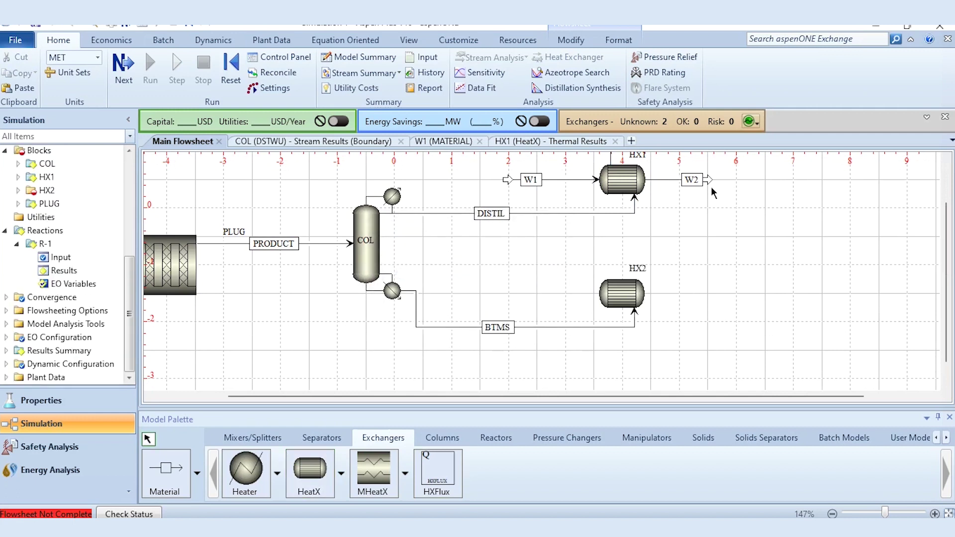
pyautogui.moveTo(709, 187); pyautogui.dragTo(588, 288)
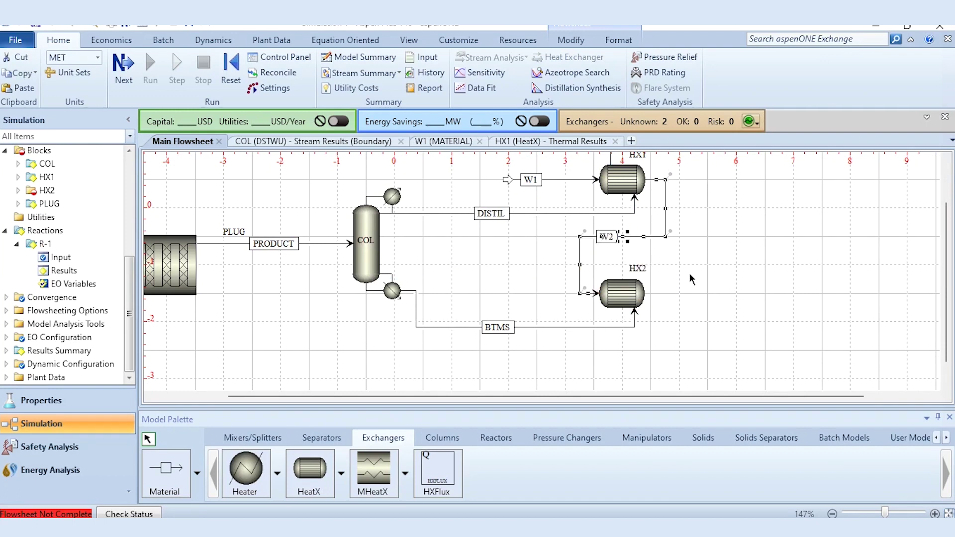
# Add outlet material streams W3 from HX2's side port and BTMS2 from its upper port.
pyautogui.click(166, 475)
pyautogui.click(646, 292)
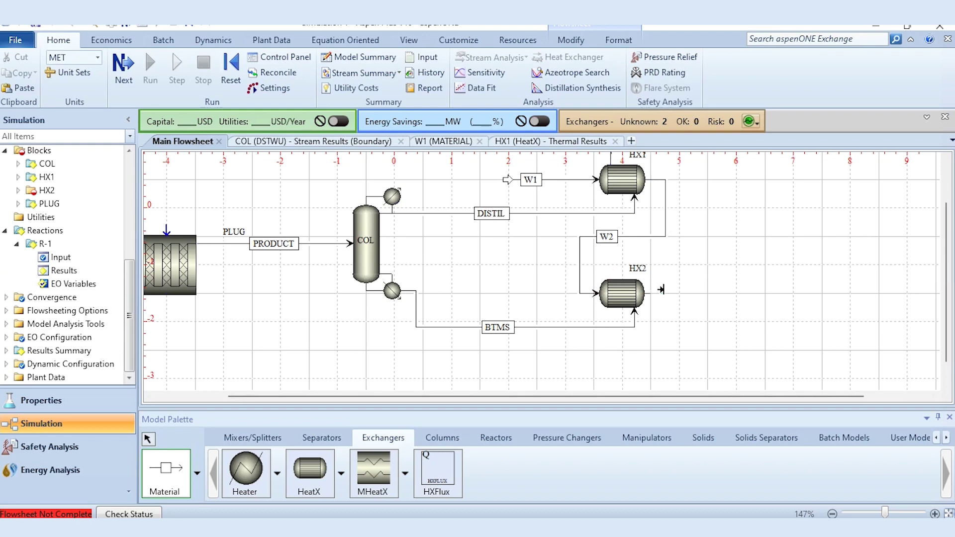
pyautogui.click(707, 291)
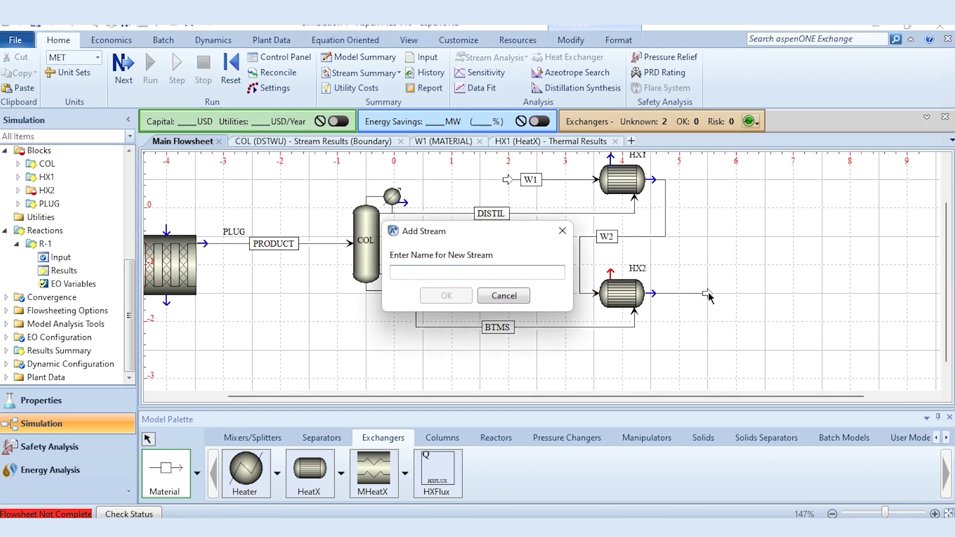
pyautogui.write('W2')
pyautogui.press('Return')
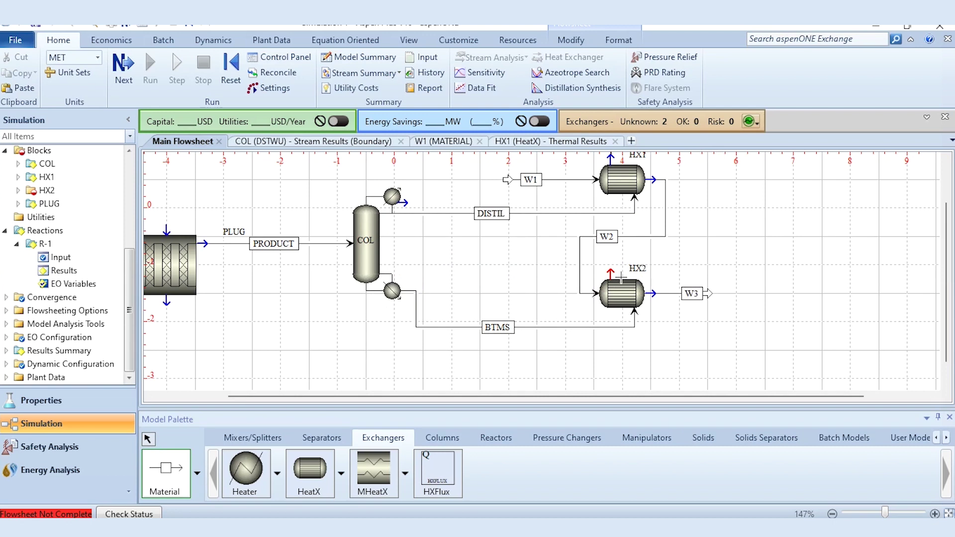
pyautogui.click(610, 273)
pyautogui.click(688, 263)
pyautogui.write('BTMS2')
pyautogui.press('Return')
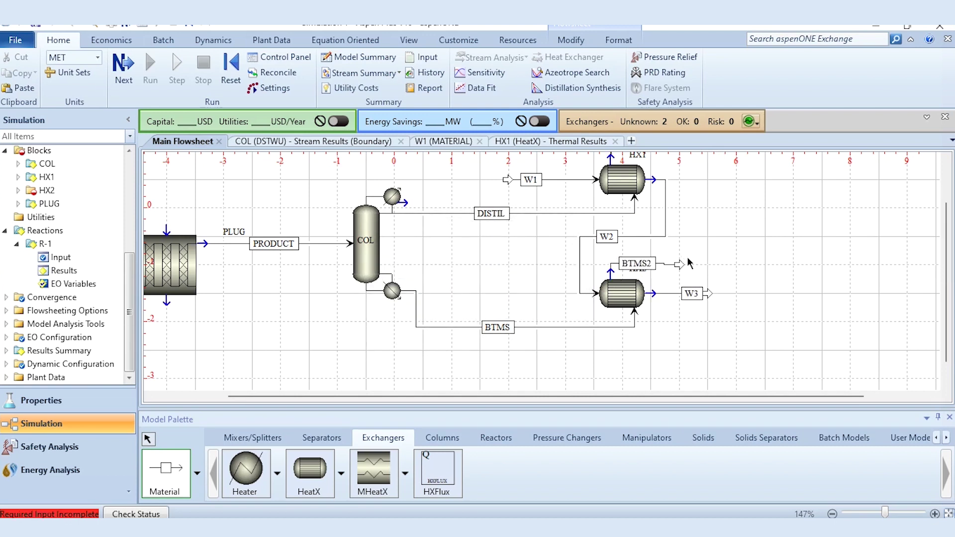
# Realign all blocks and streams on the flowsheet.
pyautogui.press('Escape')
pyautogui.hotkey('ctrl', 'a')
pyautogui.hotkey('ctrl', 'b')
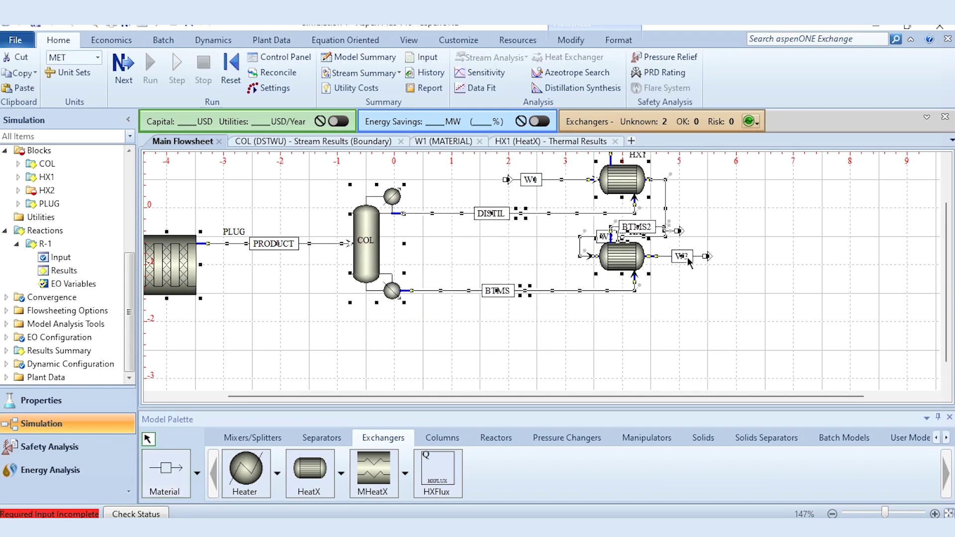
pyautogui.press('Escape')
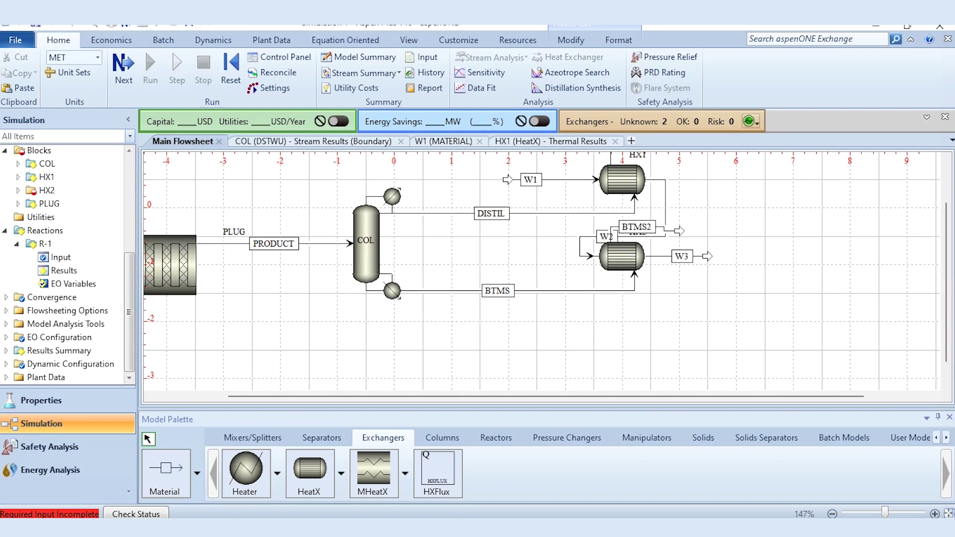
# Specify HX2 with a minimum temperature approach of 10 K and a hot stream outlet temperature of 330 K.
pyautogui.scroll(2, 731, 271)
pyautogui.doubleClick(647, 330)
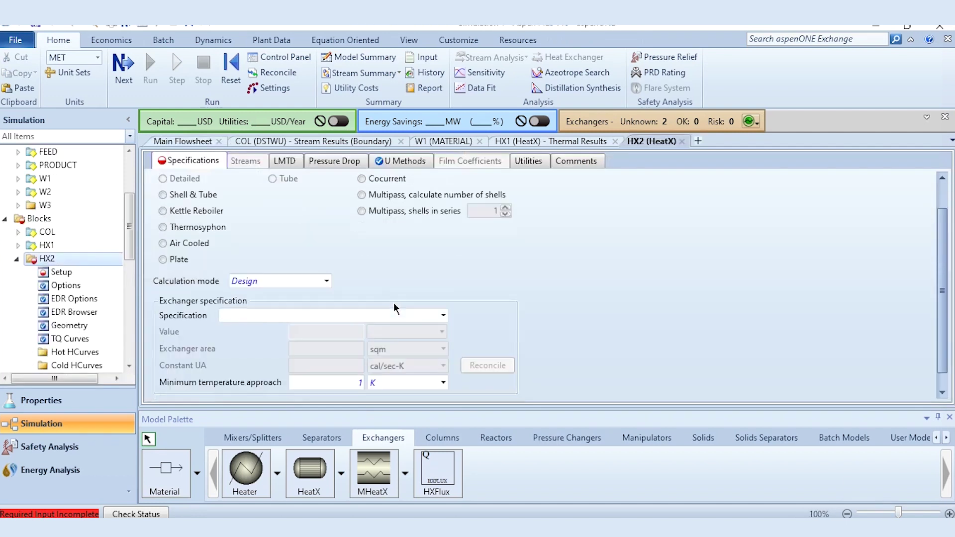
pyautogui.scroll(-1, 392, 307)
pyautogui.click(328, 364)
pyautogui.write('10')
pyautogui.click(442, 297)
pyautogui.click(398, 315)
pyautogui.click(331, 313)
pyautogui.write('330')
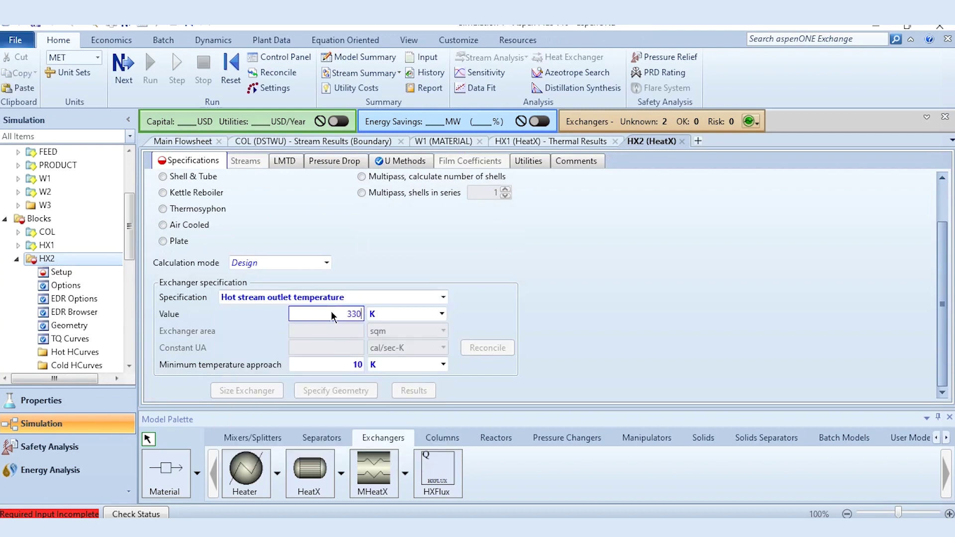
pyautogui.press('Return')
# Set HX2's outlet pressure to -0.1 atm on the hot side and -0.2 atm on the cold side.
pyautogui.click(336, 160)
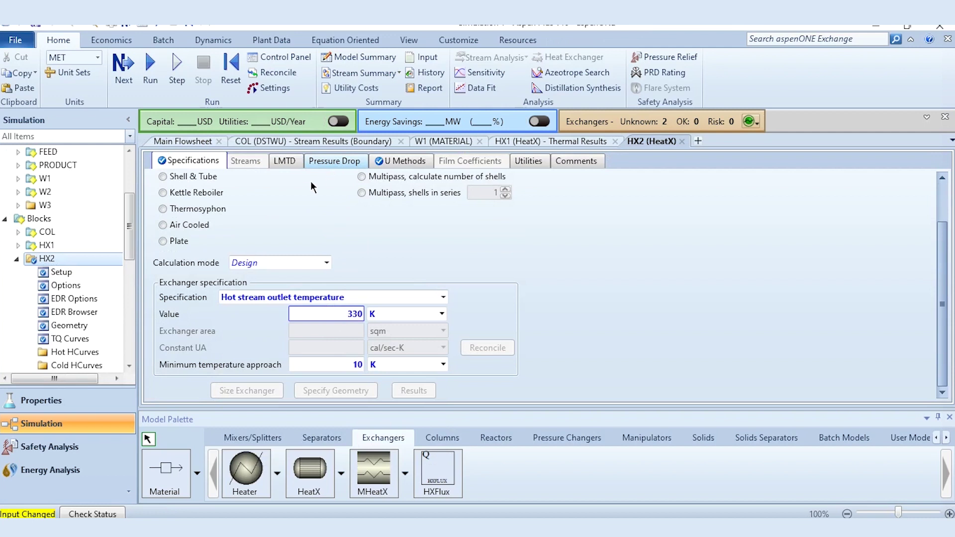
pyautogui.click(311, 217)
pyautogui.write('-0.1')
pyautogui.press('Return')
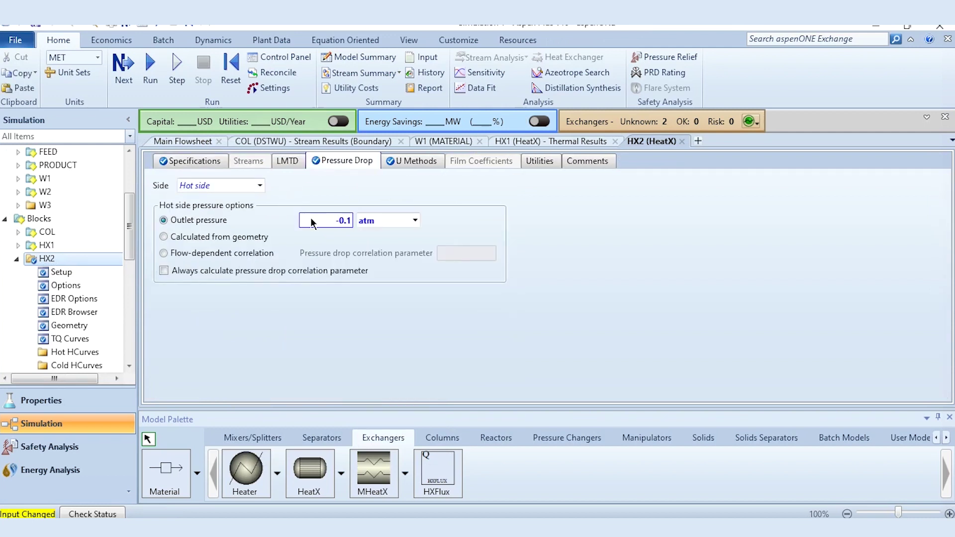
pyautogui.click(259, 185)
pyautogui.click(197, 209)
pyautogui.click(312, 223)
pyautogui.write('-0.2')
pyautogui.press('Return')
# Reinitialize and rerun the simulation with both exchangers, and open HX2's thermal results.
pyautogui.click(231, 69)
pyautogui.press('Return')
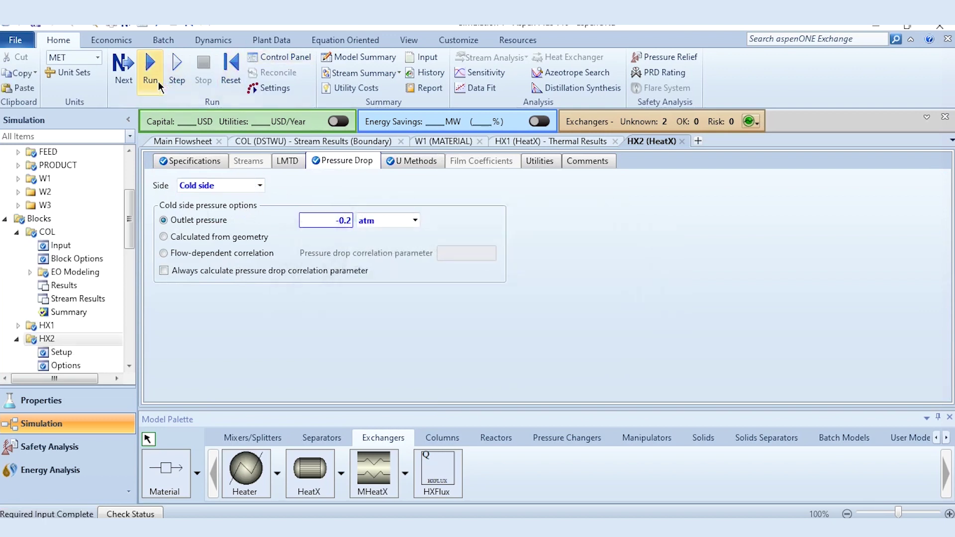
pyautogui.click(150, 70)
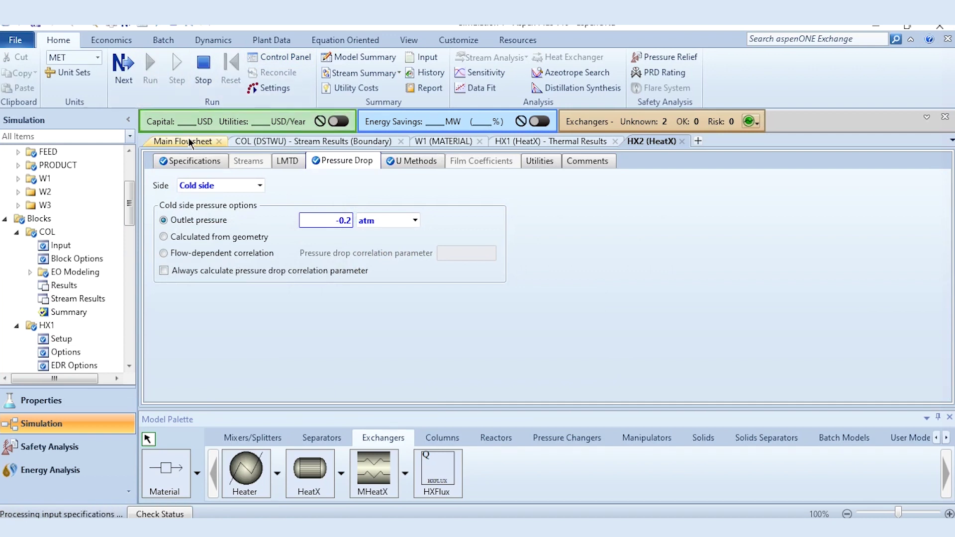
pyautogui.click(190, 143)
pyautogui.scroll(-2, 100, 303)
pyautogui.scroll(-10, 100, 300)
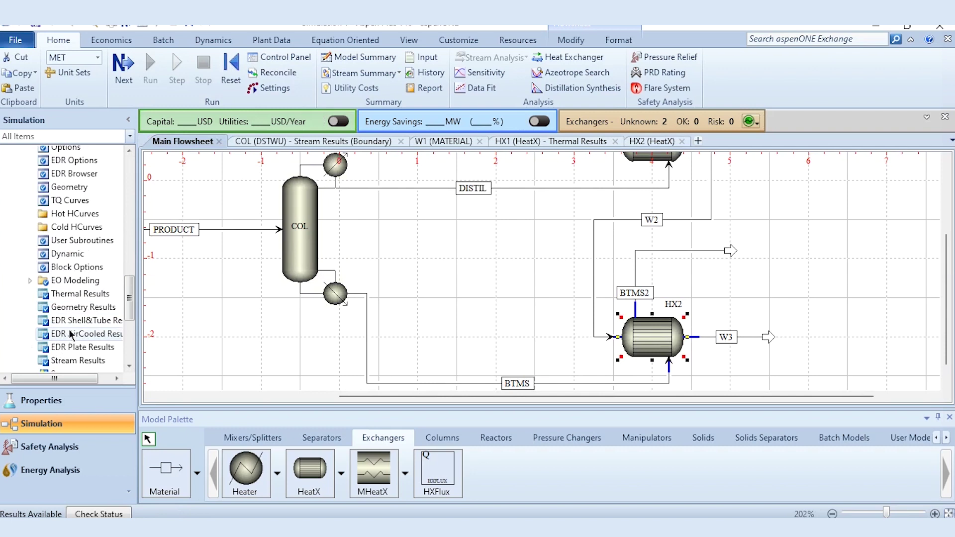
pyautogui.doubleClick(75, 295)
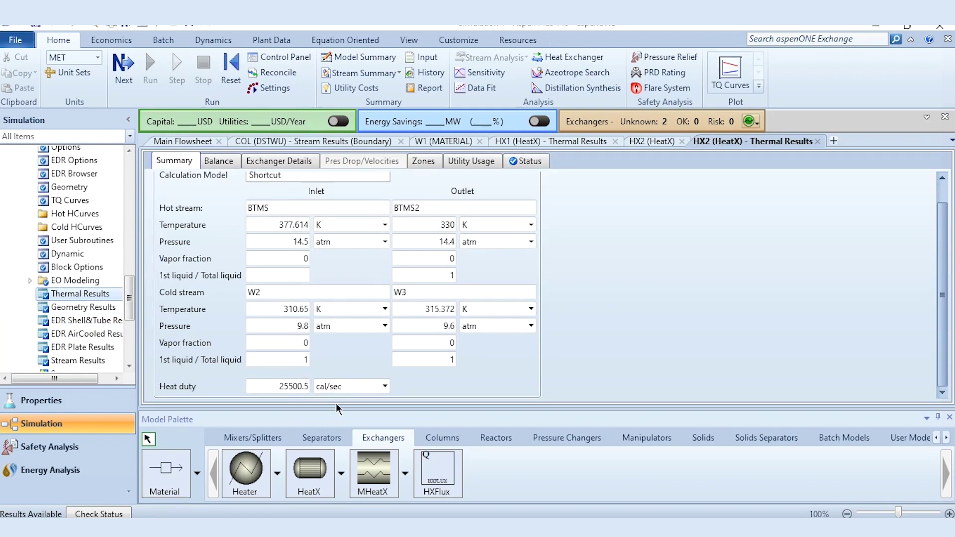
# Open the stream results of column COL and examine the mole fractions of PRODUCT, BTMS and DISTIL.
pyautogui.click(189, 142)
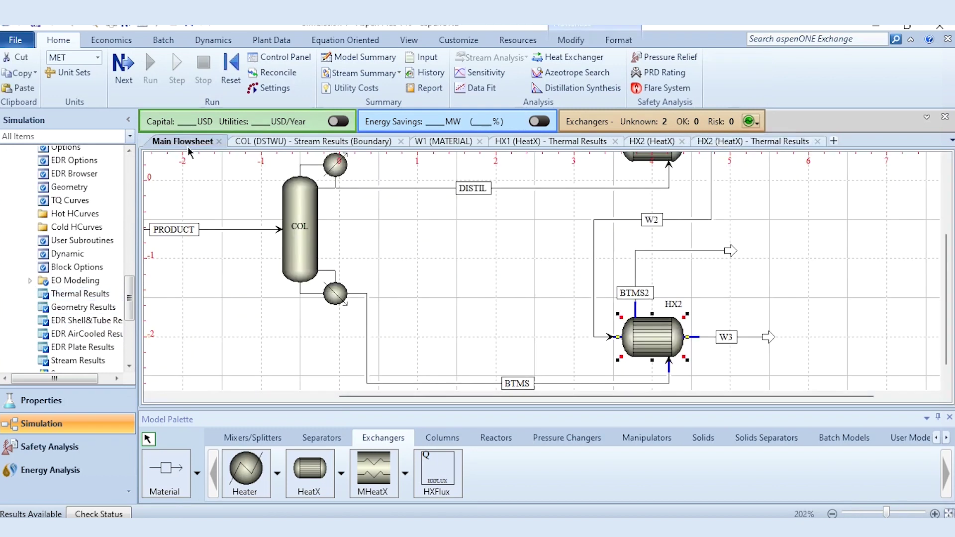
pyautogui.click(949, 514)
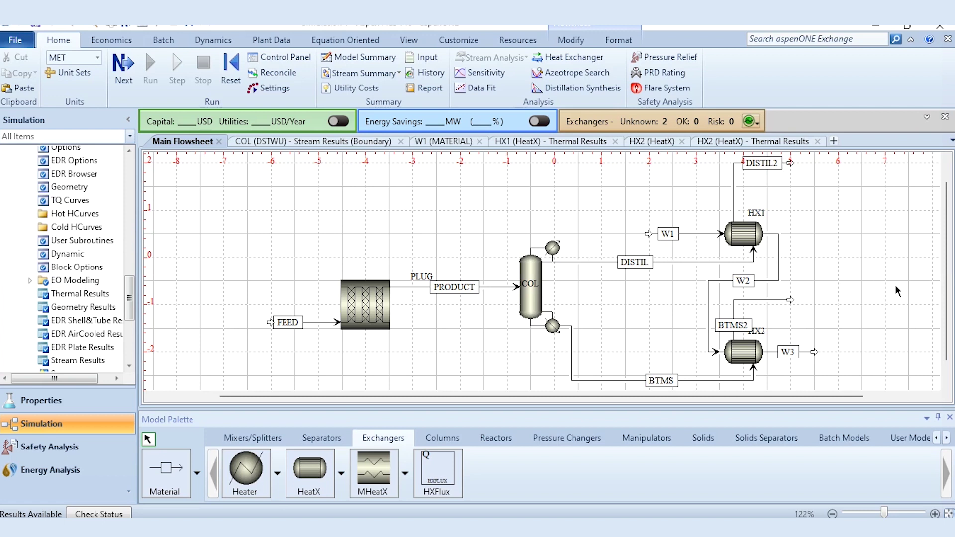
pyautogui.rightClick(542, 264)
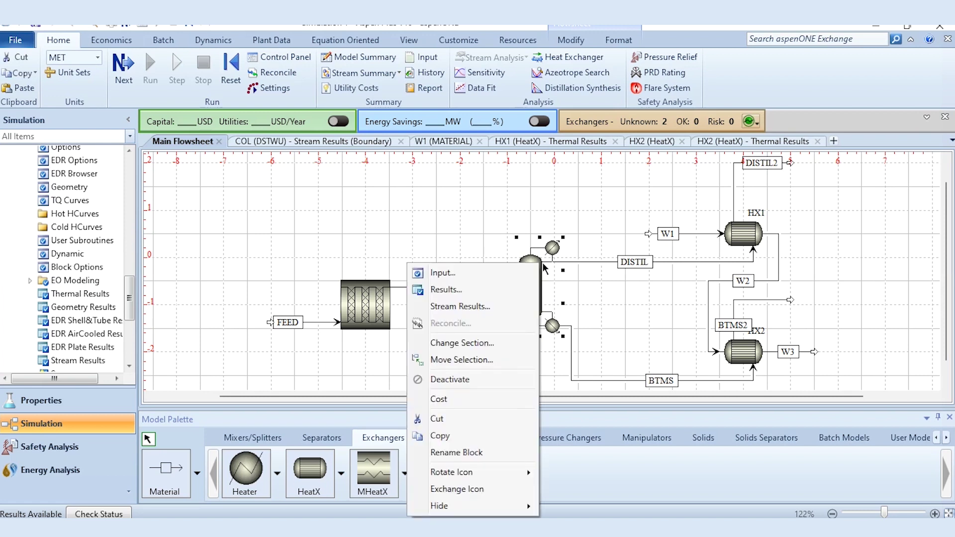
pyautogui.click(495, 305)
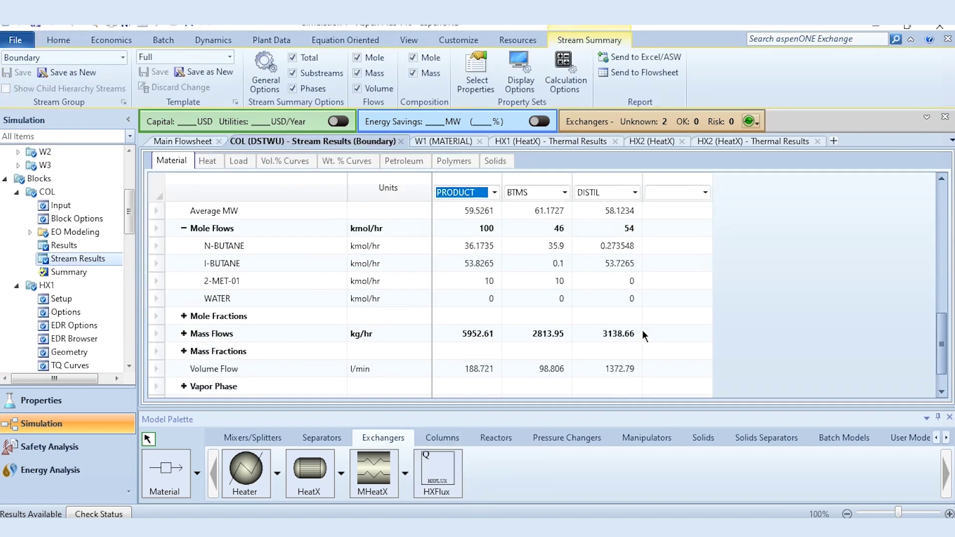
pyautogui.click(183, 317)
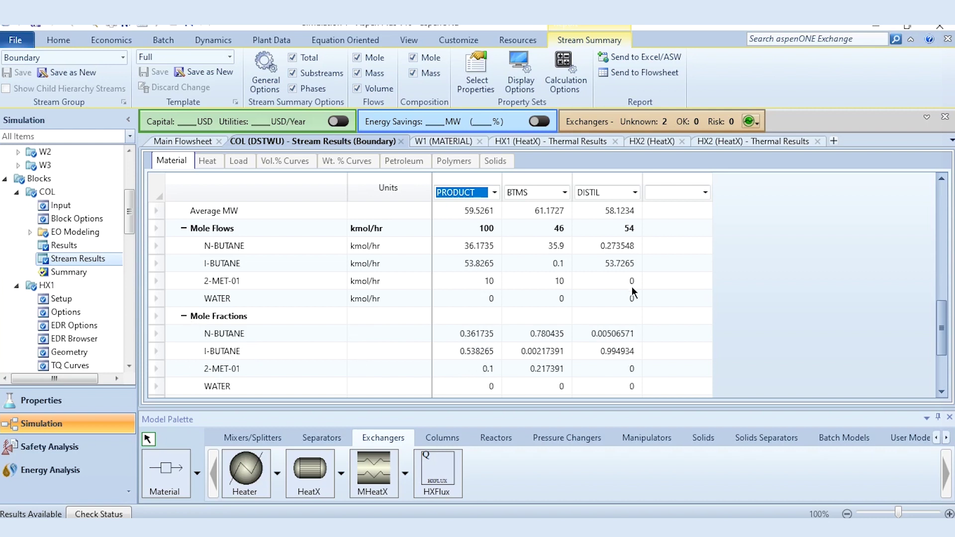
pyautogui.scroll(-1, 627, 289)
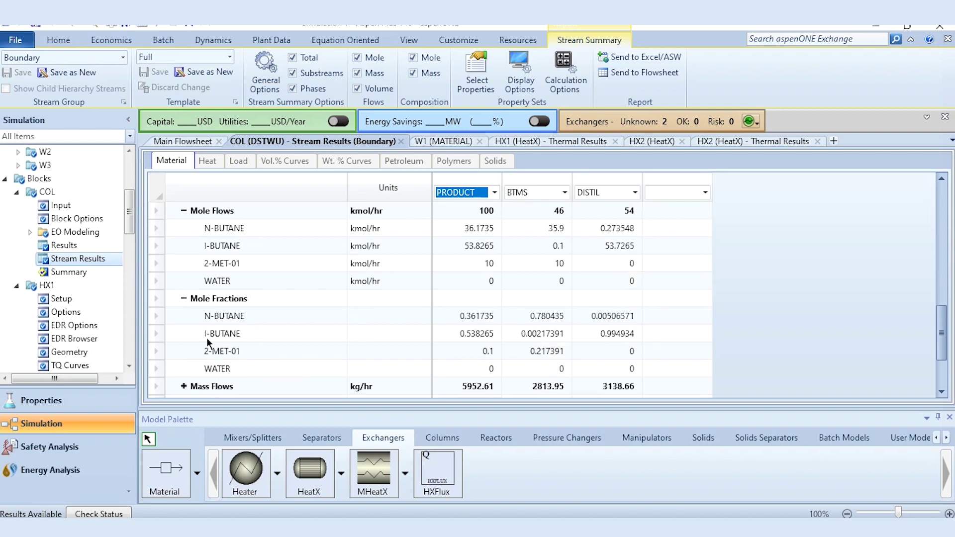